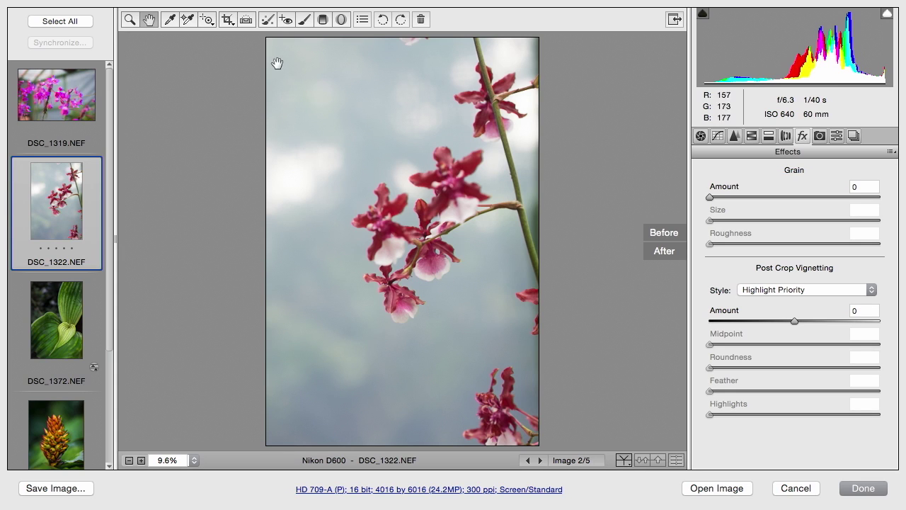
Constrain the crop to a 4:5 ratio and draw the frame over the orchid sprays.
click(227, 22)
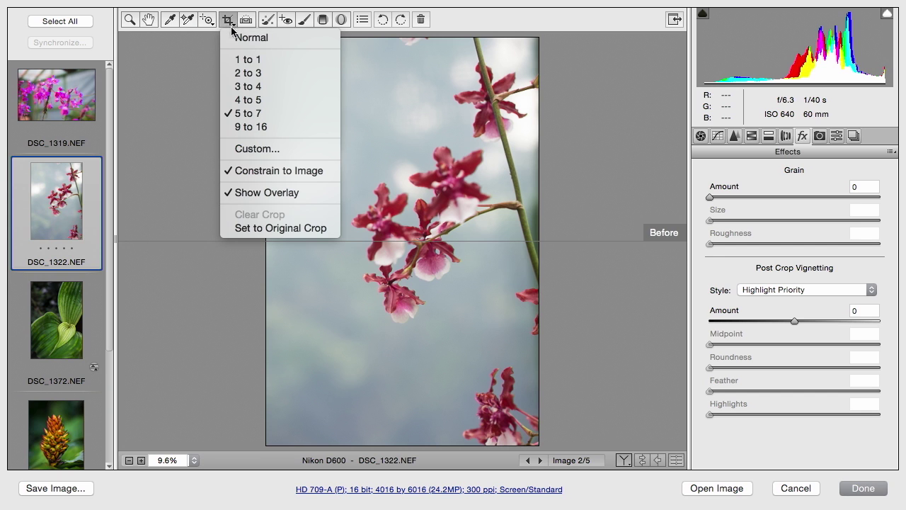
click(249, 100)
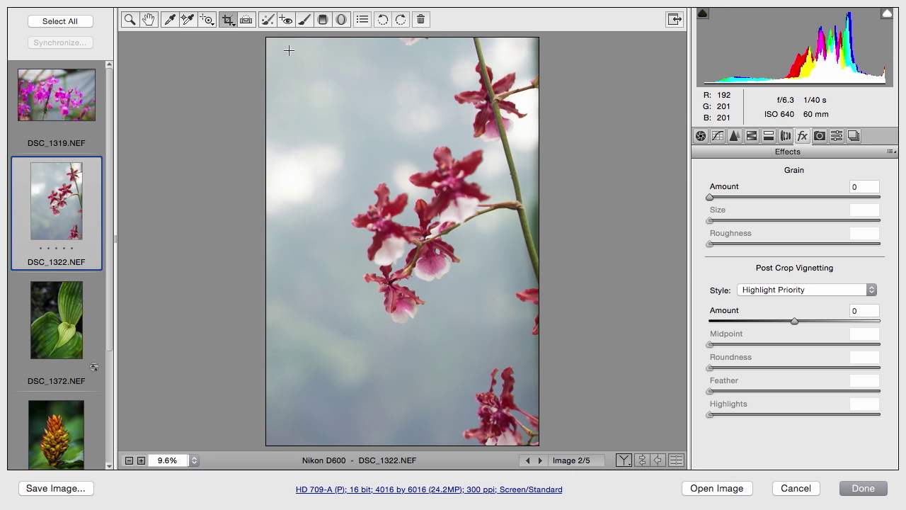
drag(289, 50, 550, 429)
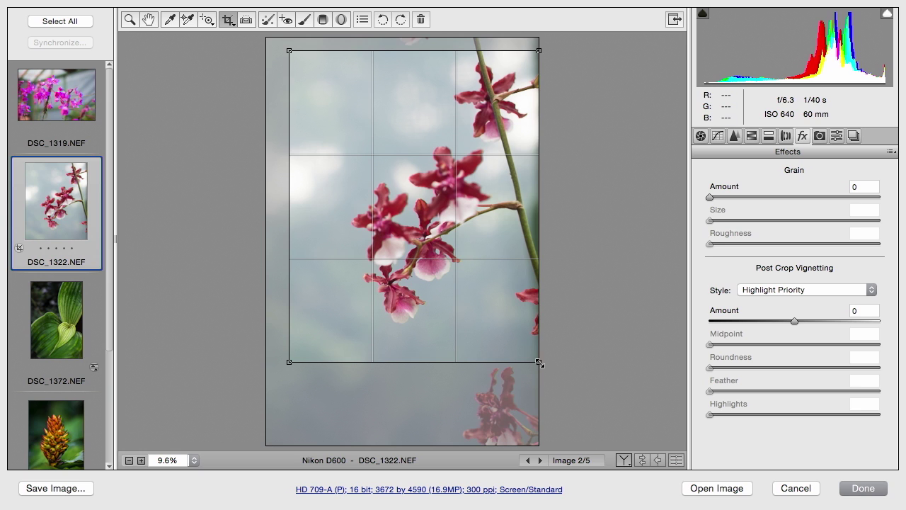
Adjust the crop corners, tilt it slightly clockwise, and commit the 3474 × 4342 crop.
mouse_move(539, 363)
mouse_down()
mouse_move(519, 349)
mouse_move(528, 348)
mouse_move(521, 366)
mouse_up()
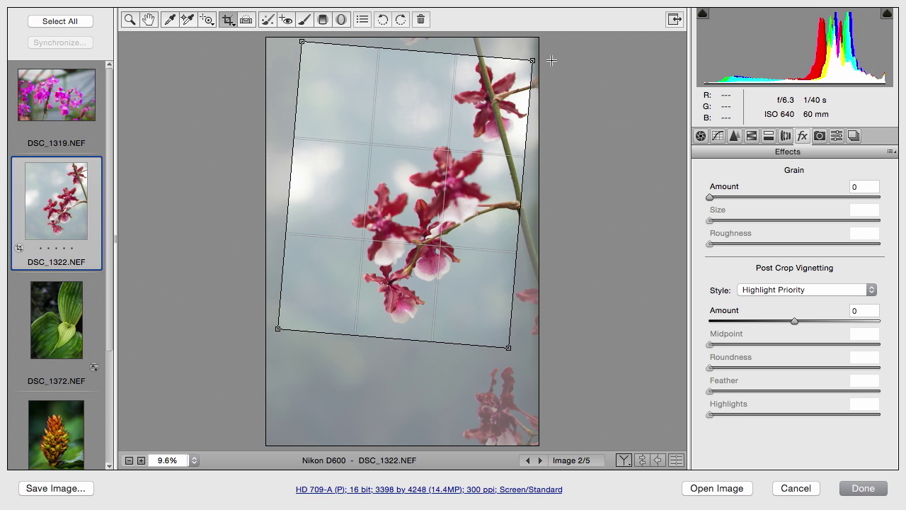
drag(534, 61, 535, 58)
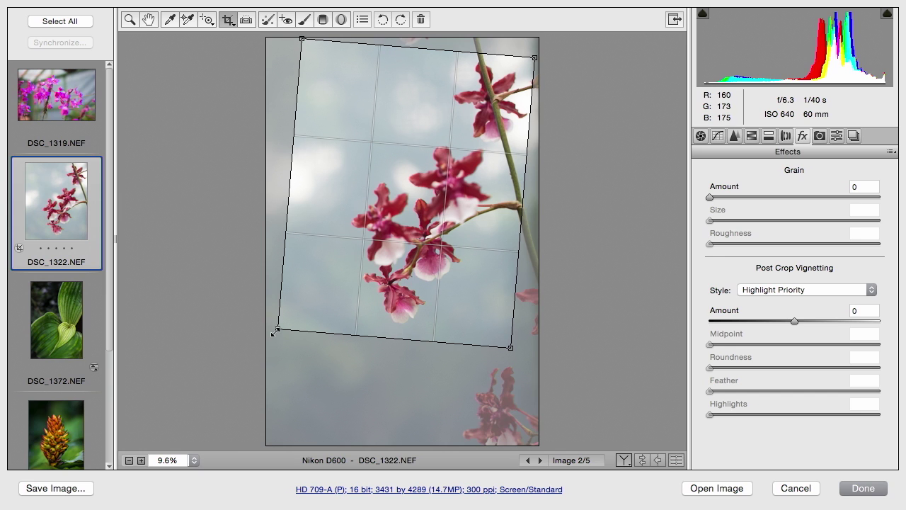
drag(276, 331, 272, 335)
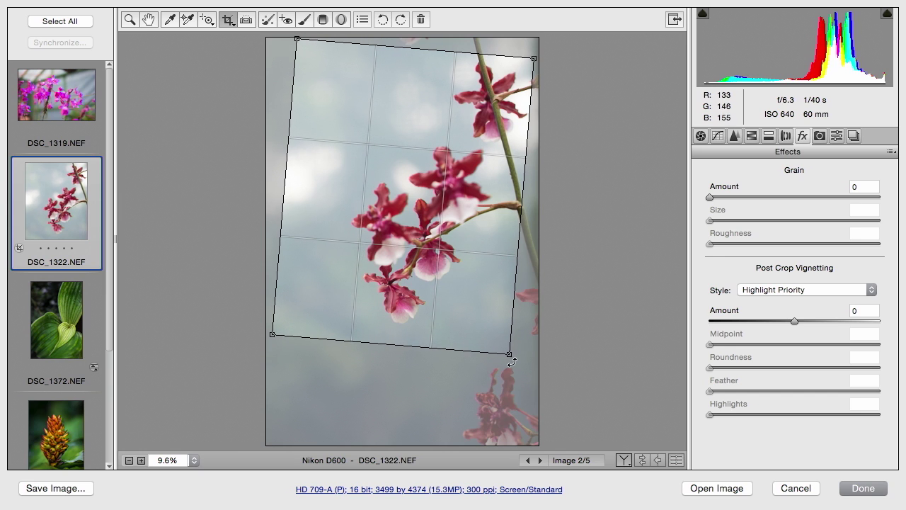
drag(513, 365, 509, 349)
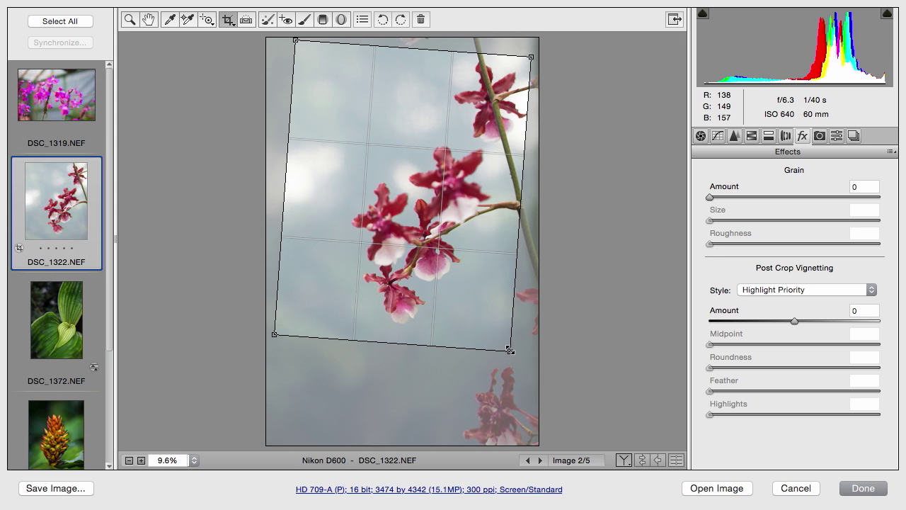
key(z)
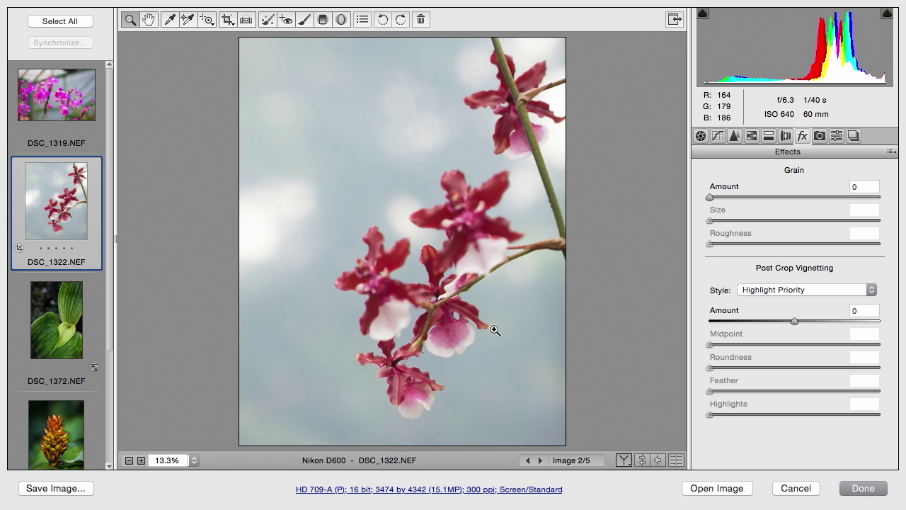
Apply Auto tone, then set Shadows +100, Clarity +49, Highlights +5 and Vibrance +21.
click(701, 136)
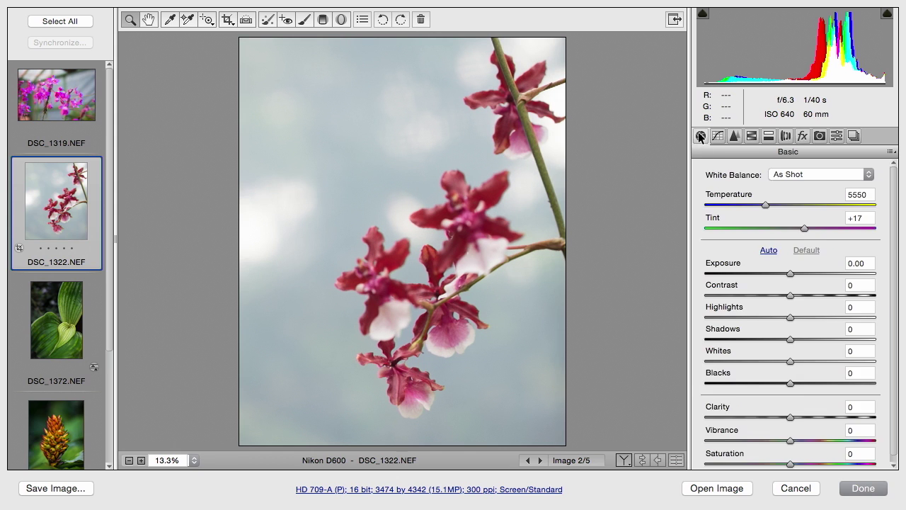
click(769, 251)
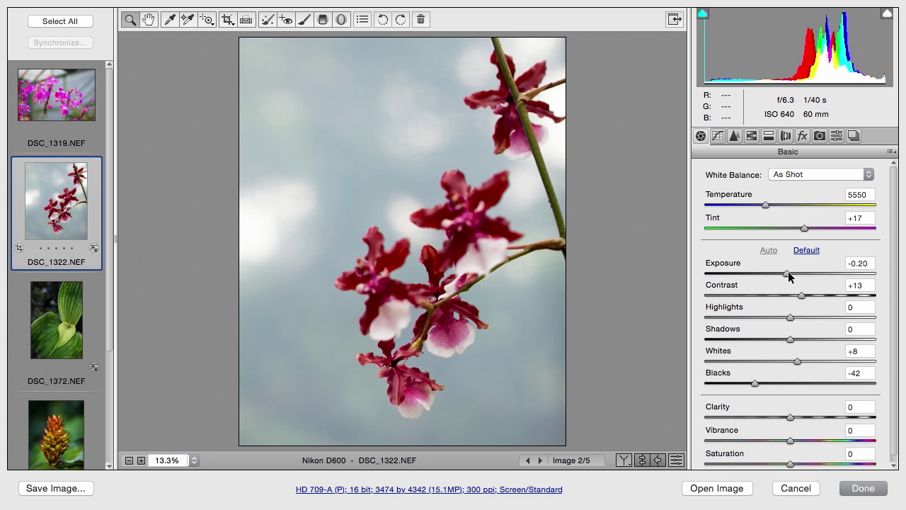
drag(794, 342, 884, 357)
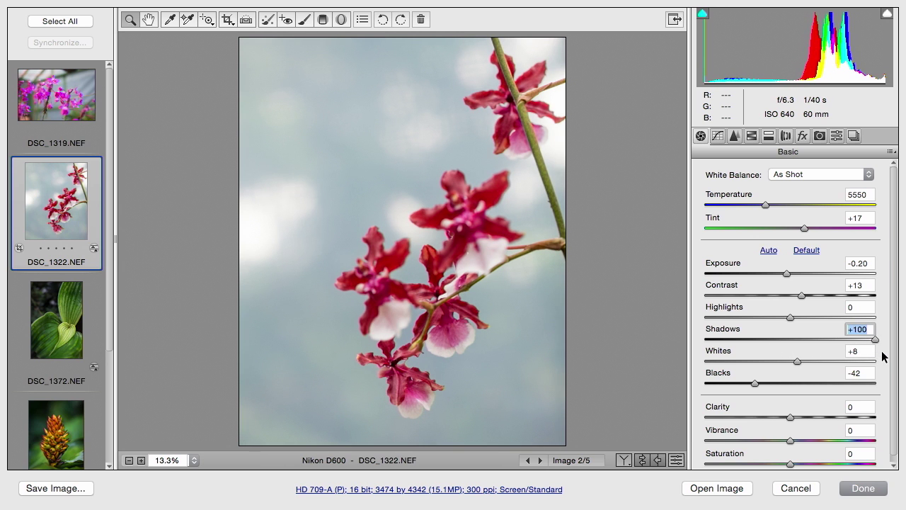
drag(803, 417, 832, 418)
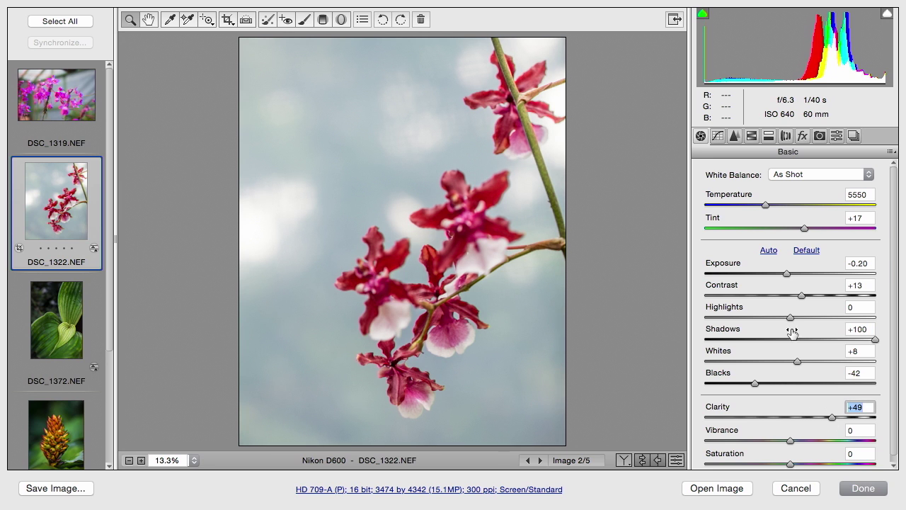
mouse_move(790, 317)
mouse_down()
mouse_move(723, 313)
mouse_move(847, 319)
mouse_move(718, 312)
mouse_move(805, 308)
mouse_move(708, 312)
mouse_move(757, 304)
mouse_move(792, 320)
mouse_up()
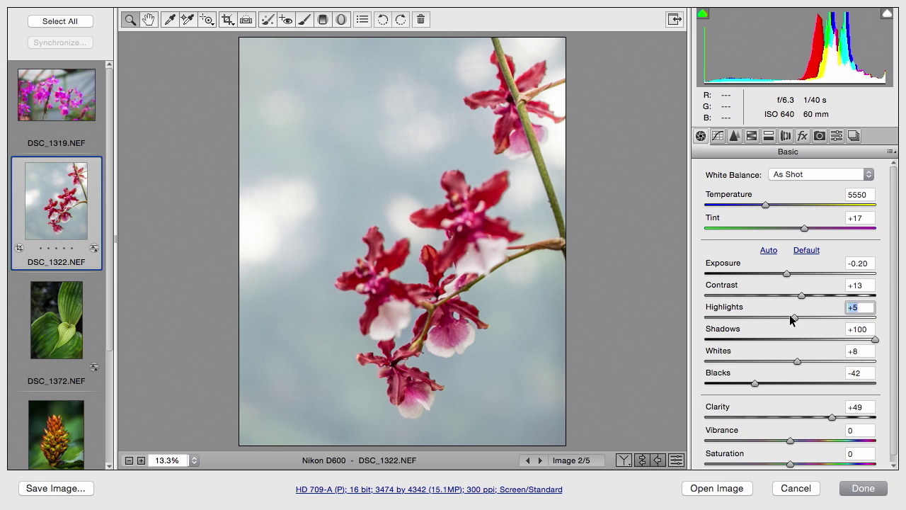
click(809, 441)
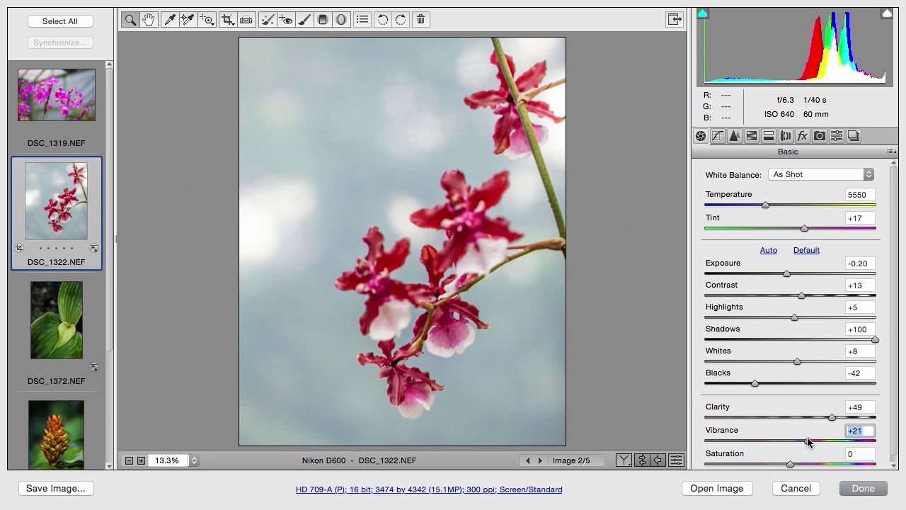
Set sharpening Amount to 119 and Masking to 40 while previewing the mask.
click(735, 136)
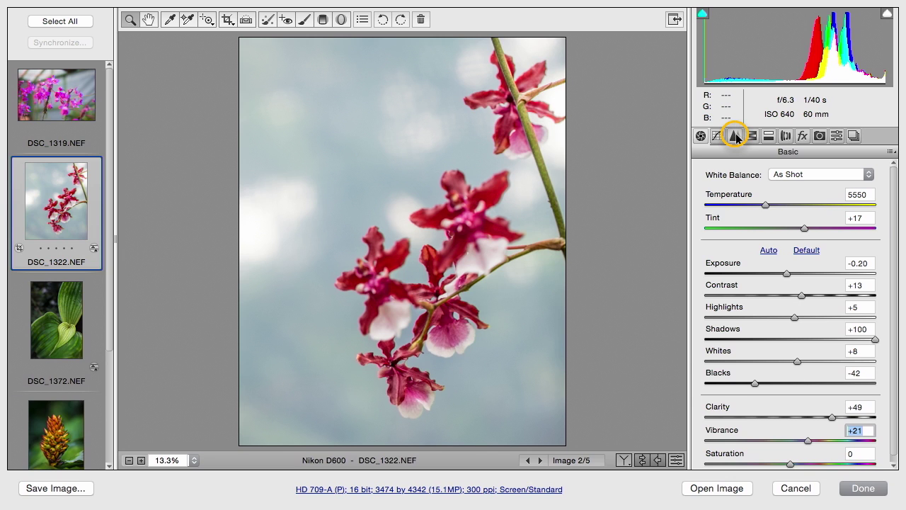
mouse_move(772, 188)
mouse_down()
mouse_move(837, 201)
mouse_move(743, 205)
mouse_move(766, 197)
mouse_up()
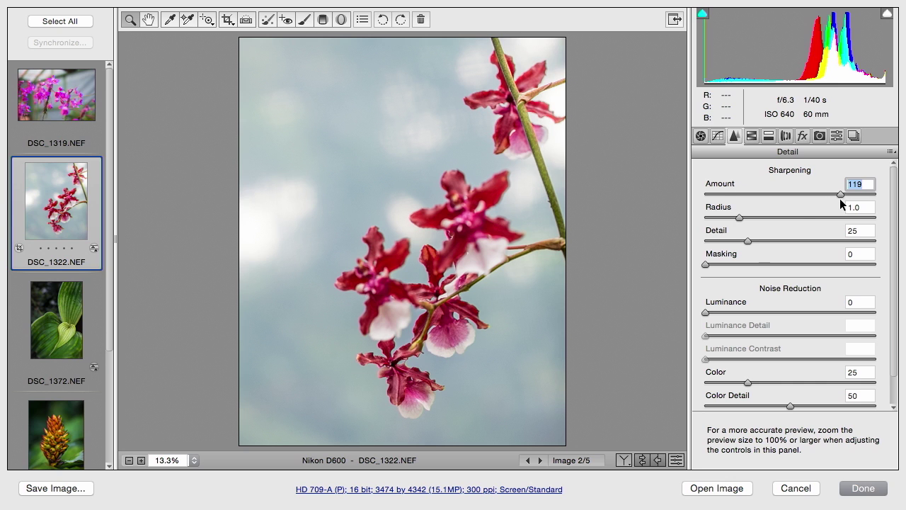
mouse_move(720, 263)
mouse_down()
mouse_move(751, 265)
mouse_move(714, 269)
mouse_up()
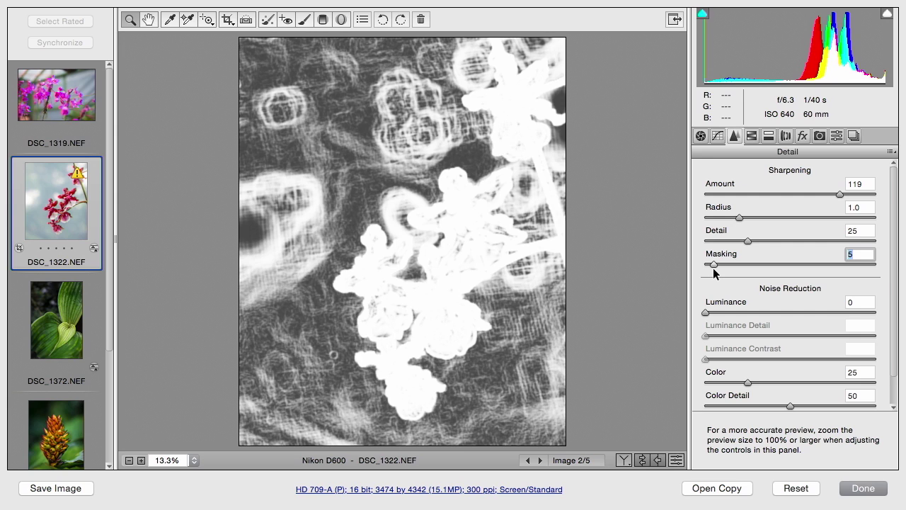
drag(713, 267, 773, 276)
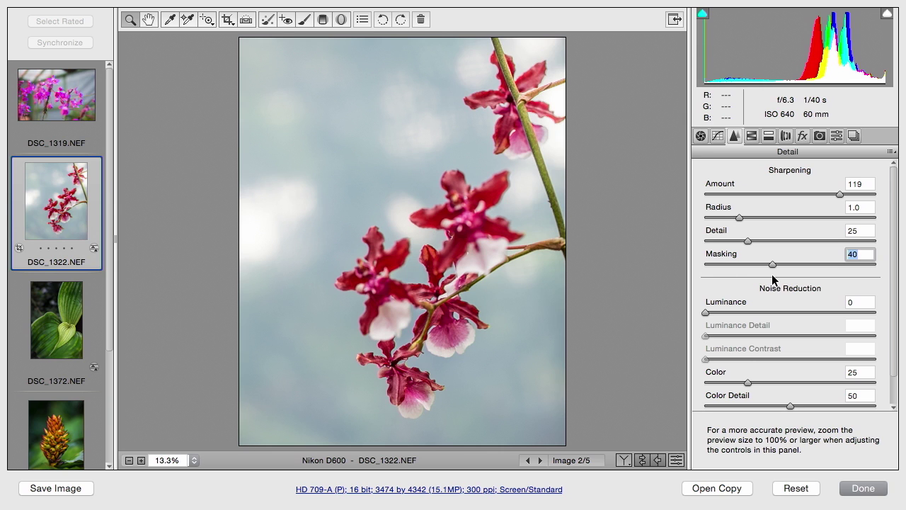
key(alt)
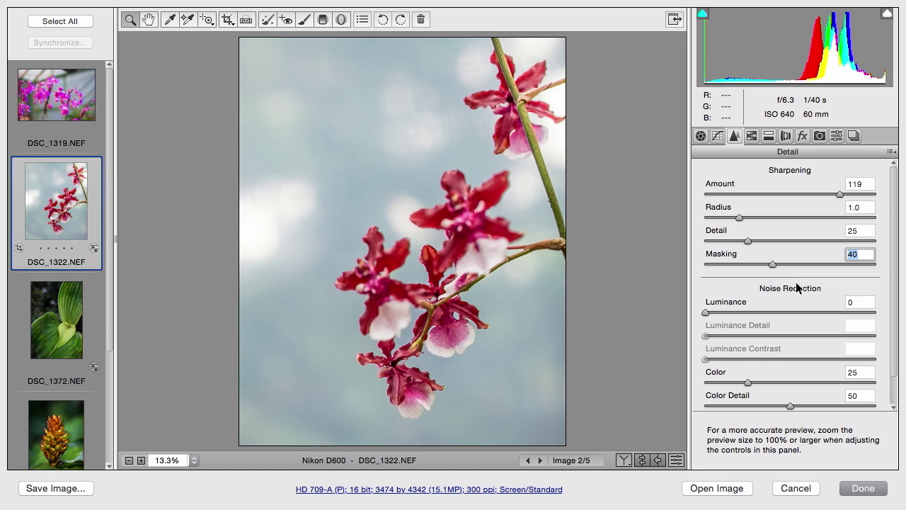
Darken the photo's edges with a vignette in the Effects settings.
click(798, 137)
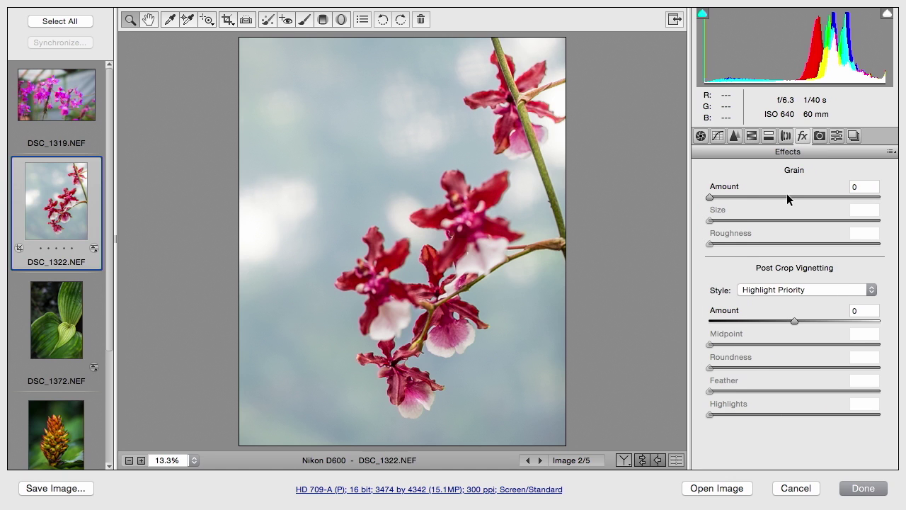
click(783, 318)
drag(782, 320, 785, 320)
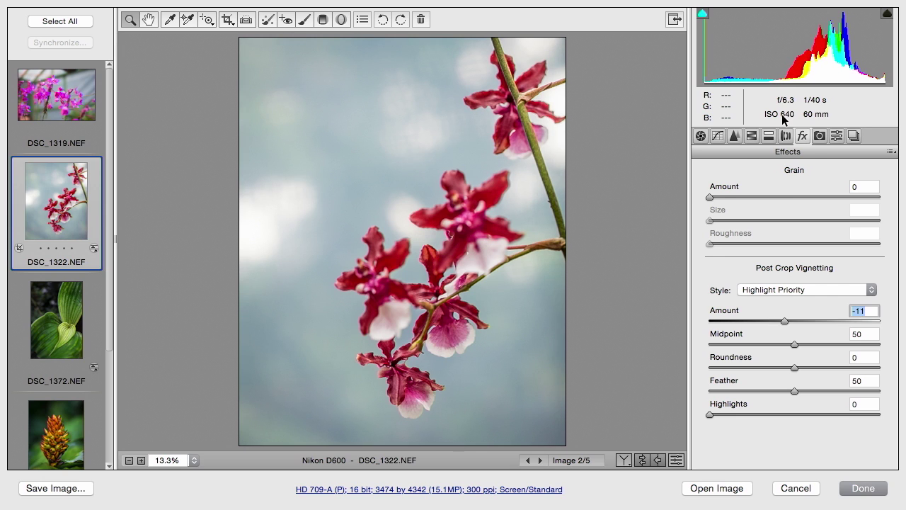
In HSL Luminance, brighten the red petals and darken the blue and aqua background.
click(751, 136)
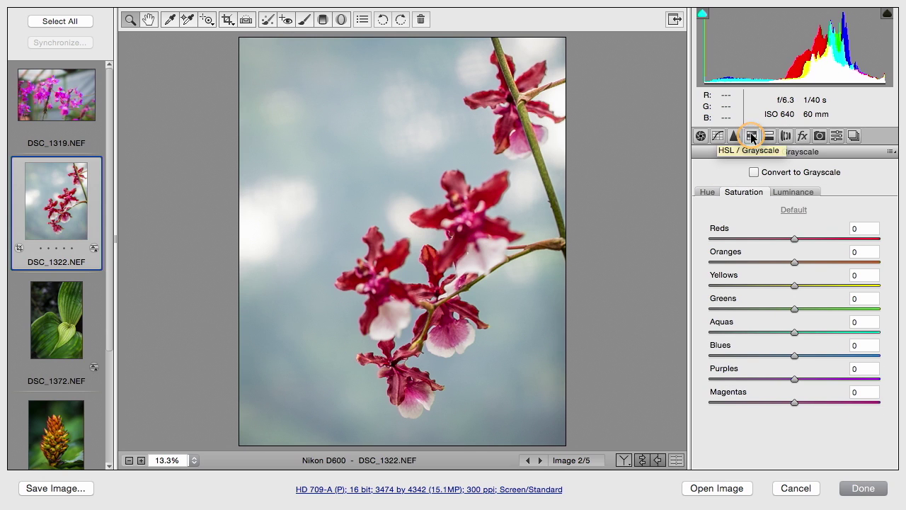
click(793, 192)
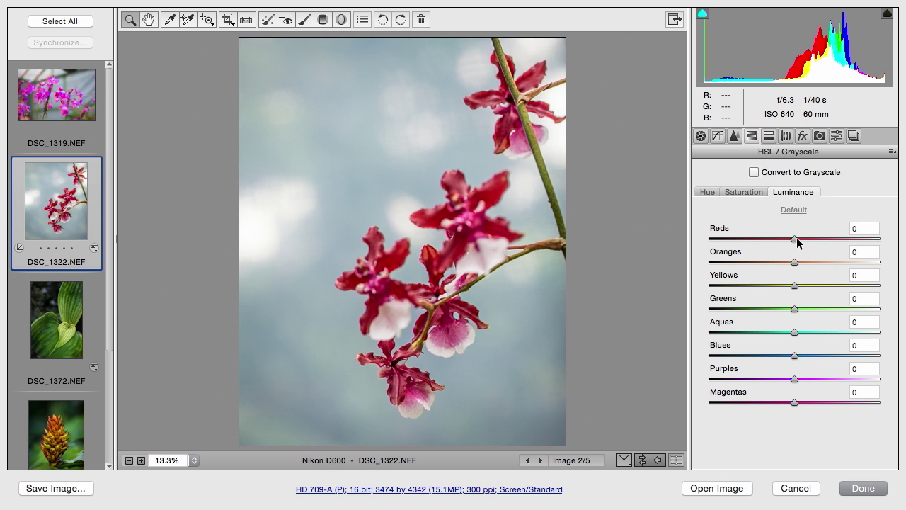
drag(795, 238, 833, 247)
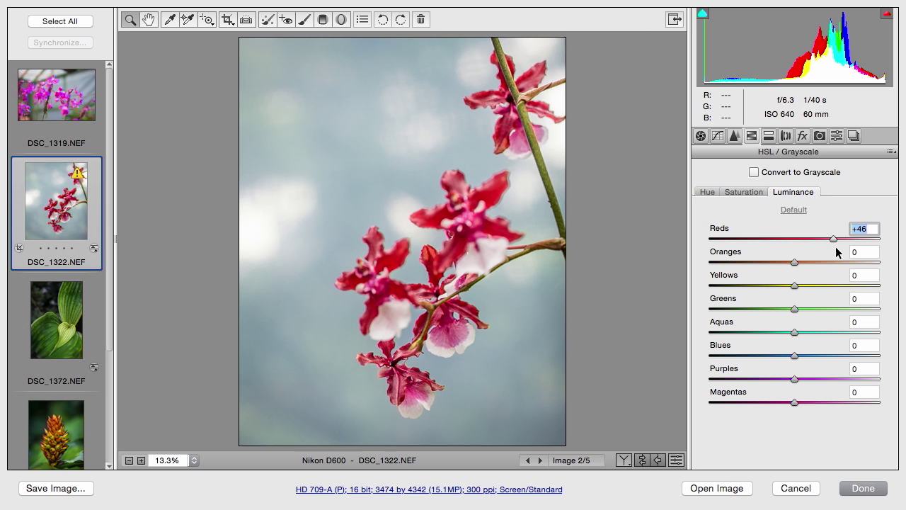
drag(791, 359, 776, 337)
Set HSL Saturation to Blues +22, Aquas -21 and Greens -27.
click(749, 194)
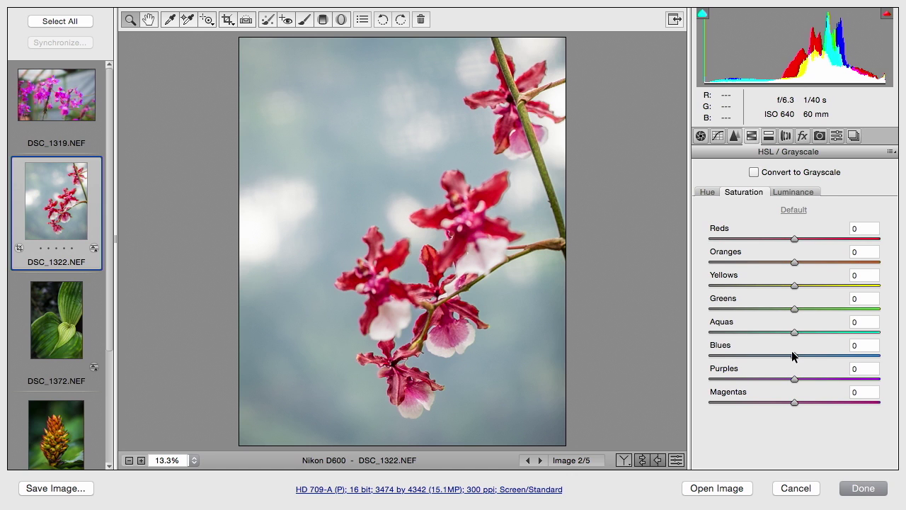
drag(793, 358, 859, 352)
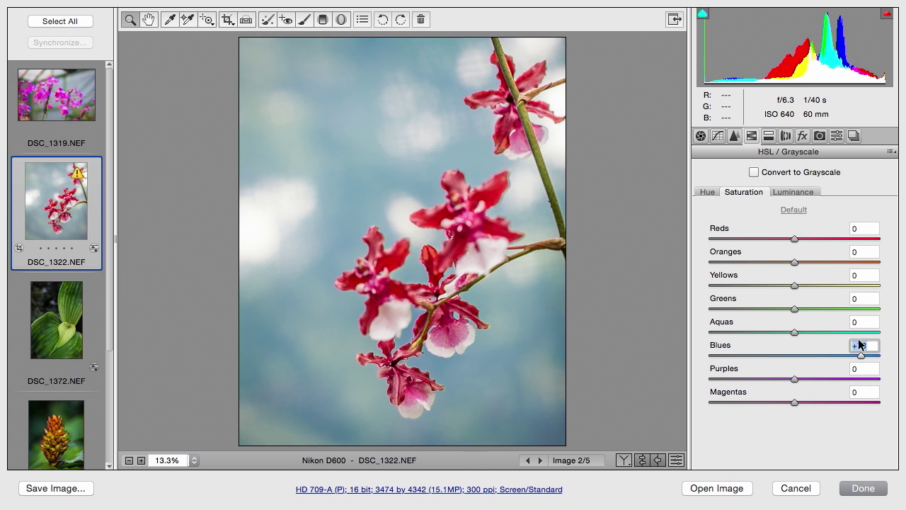
drag(862, 356, 777, 342)
drag(794, 310, 773, 313)
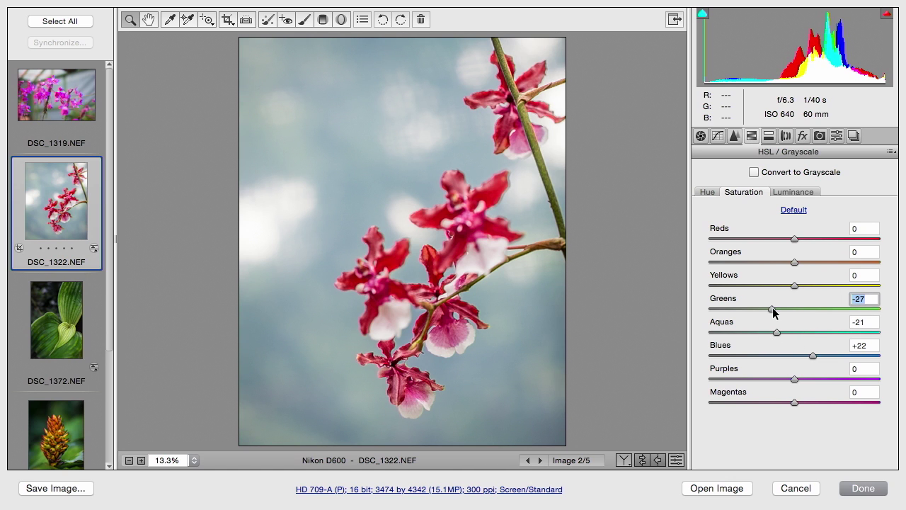
click(708, 192)
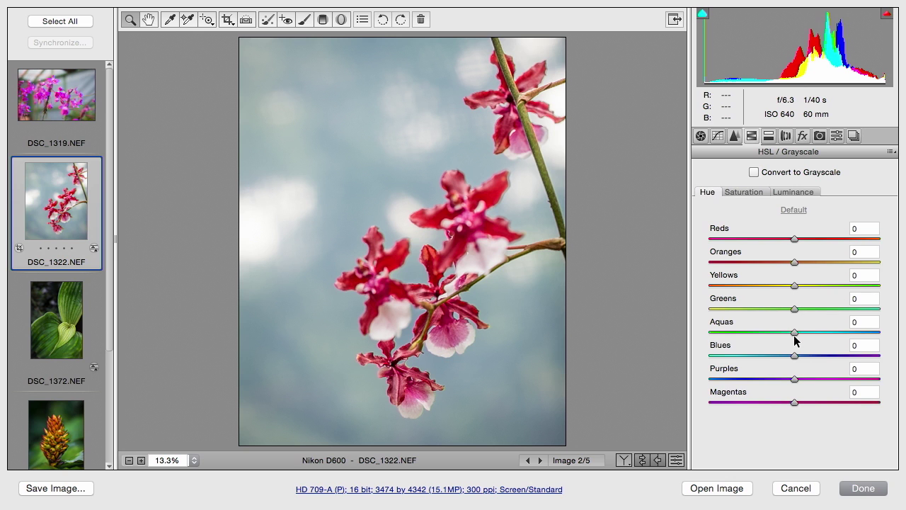
Shift the Aquas hue to +50 and compare the photo before and after.
drag(795, 336, 839, 332)
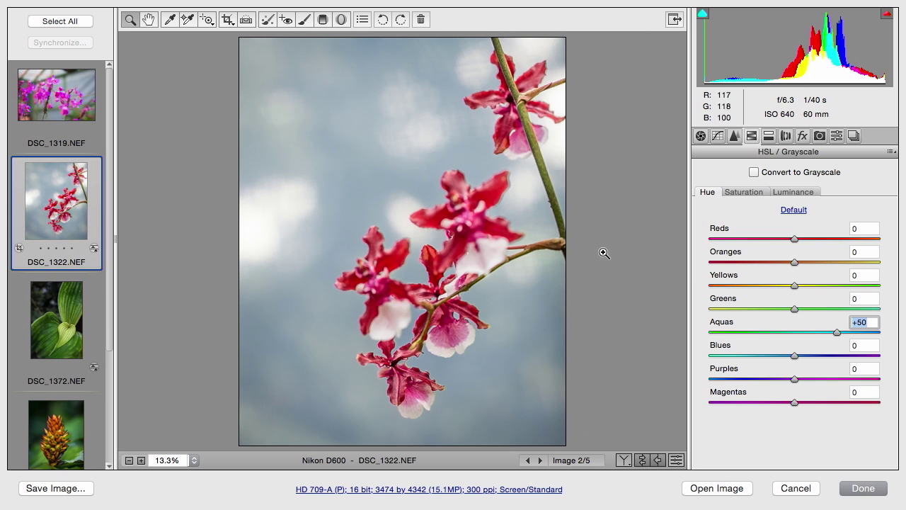
click(628, 460)
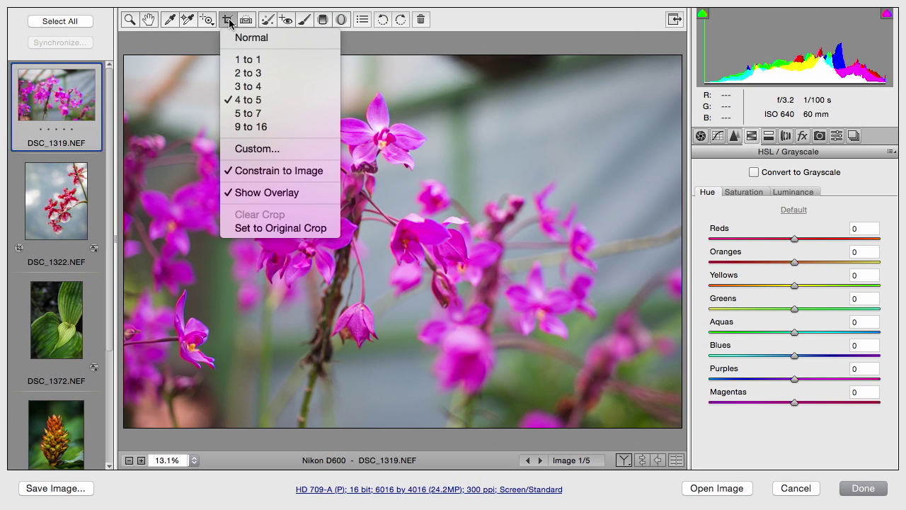
Draw a 1:1 crop, resize it to 3096 × 3096 around the main blooms, and commit.
click(245, 59)
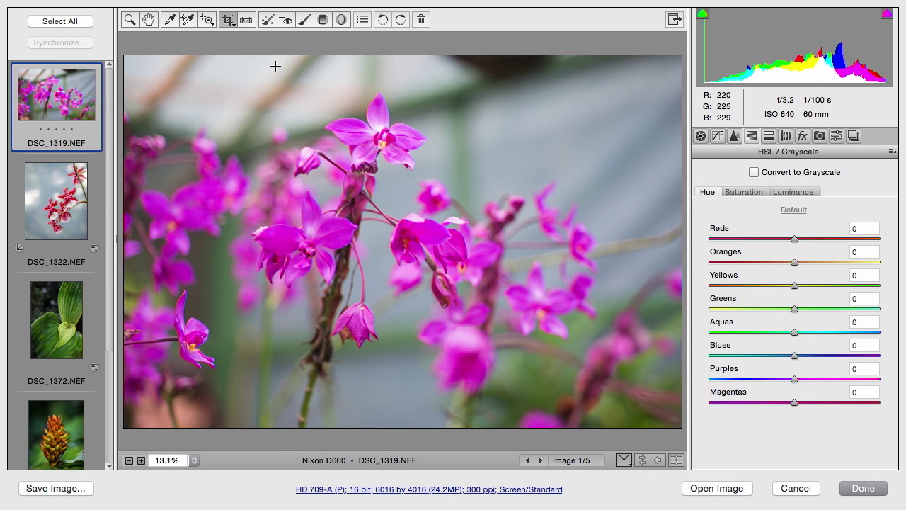
drag(224, 84, 474, 333)
drag(436, 282, 482, 274)
drag(513, 321, 527, 335)
drag(265, 335, 239, 359)
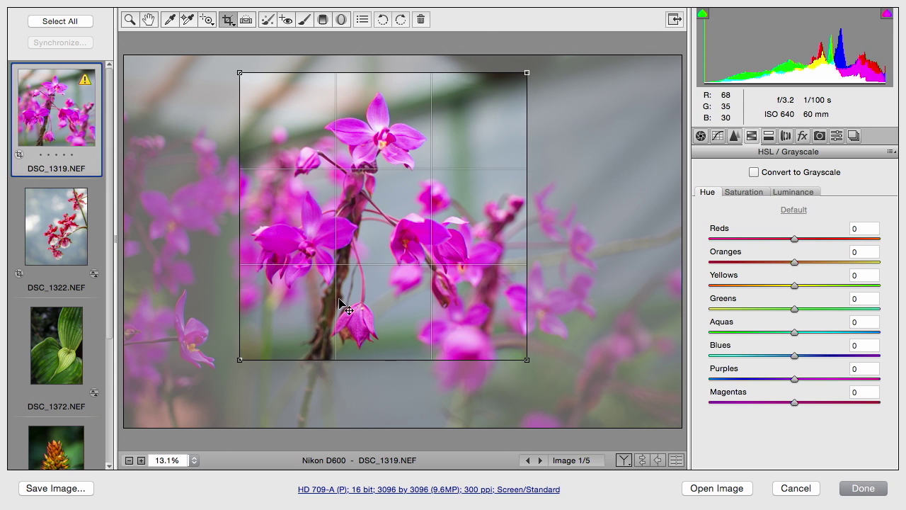
key(Return)
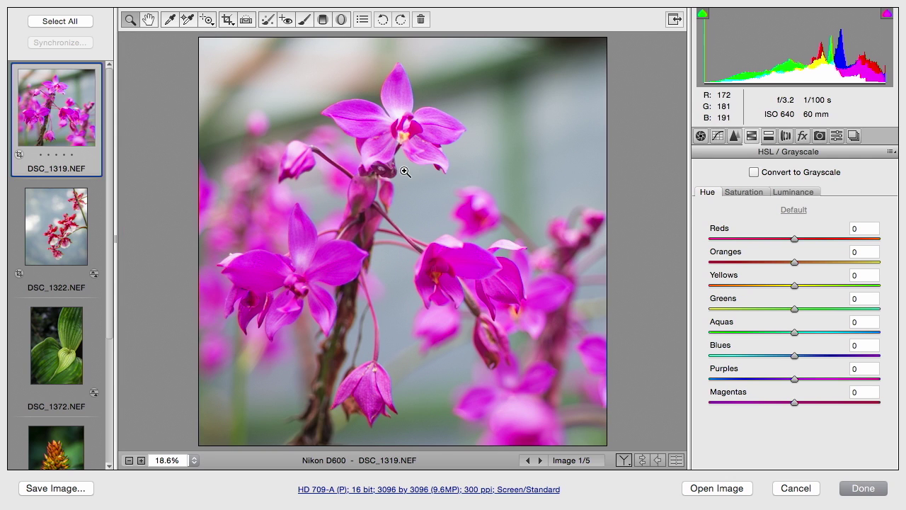
Set Exposure to -0.85, Highlights to +55 and Shadows to +38.
click(701, 136)
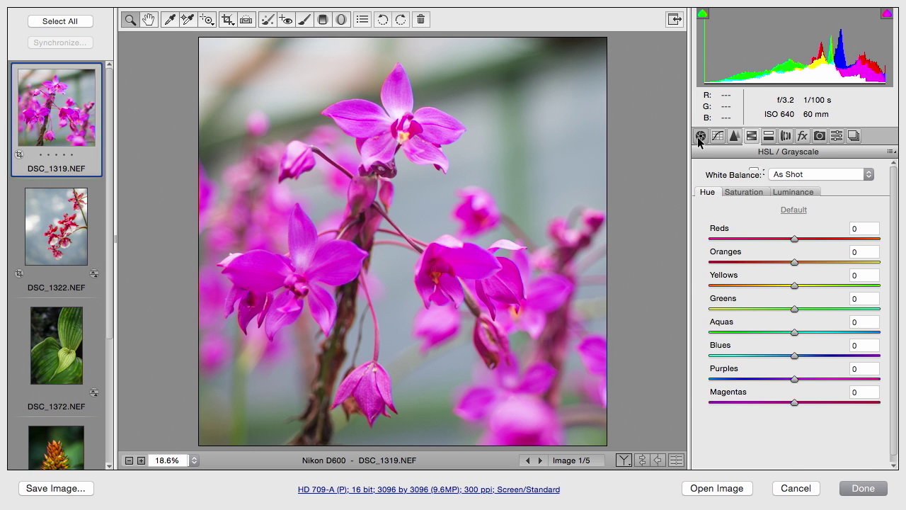
drag(786, 275, 772, 273)
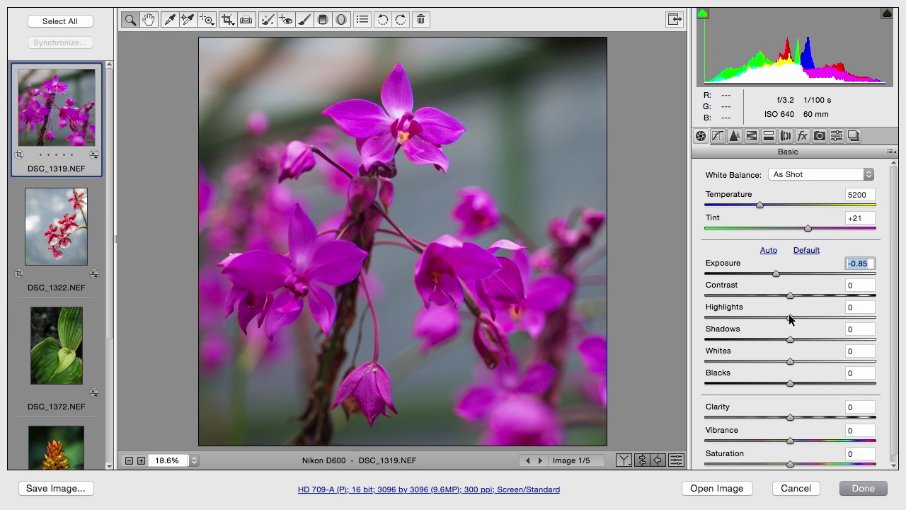
drag(791, 317, 852, 317)
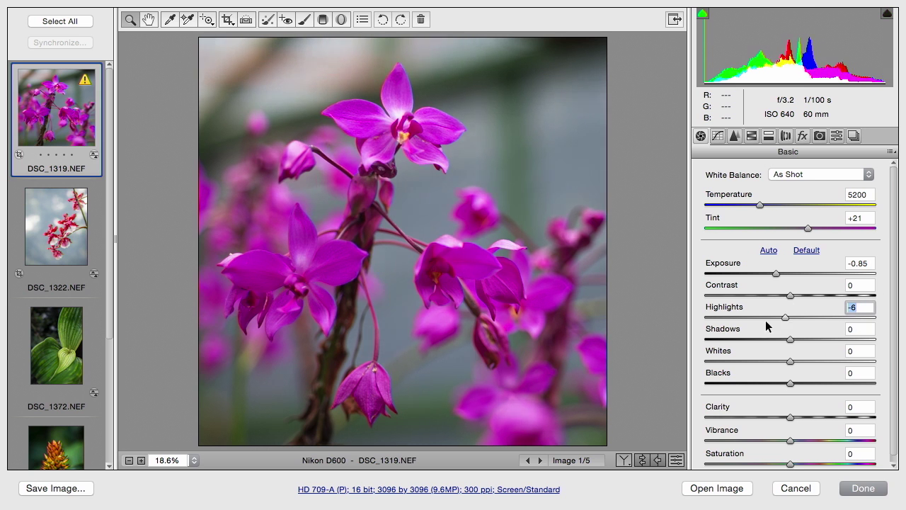
drag(766, 320, 837, 318)
click(795, 339)
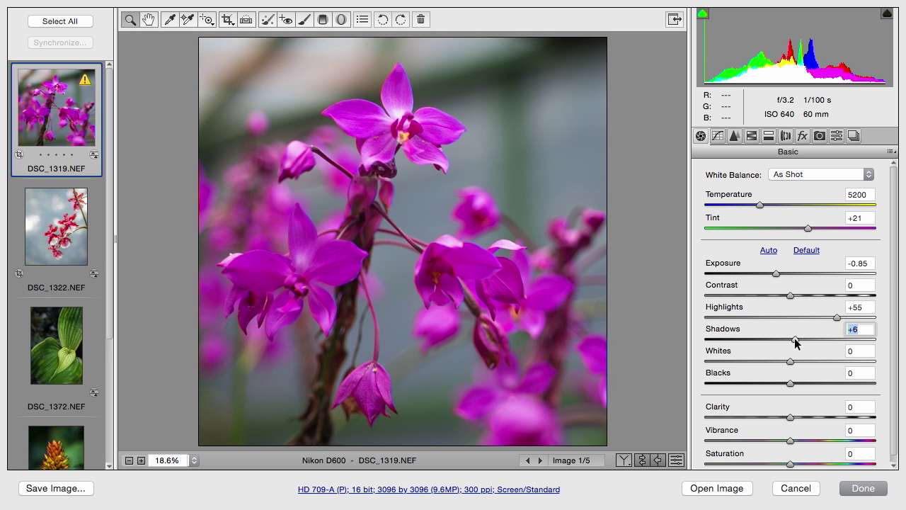
drag(795, 340, 824, 348)
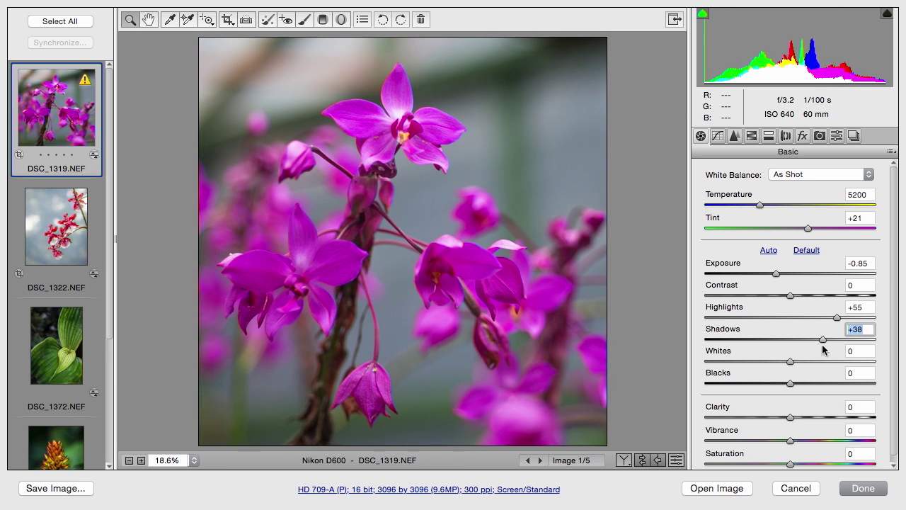
Apply the Medium Contrast tone curve preset.
click(717, 136)
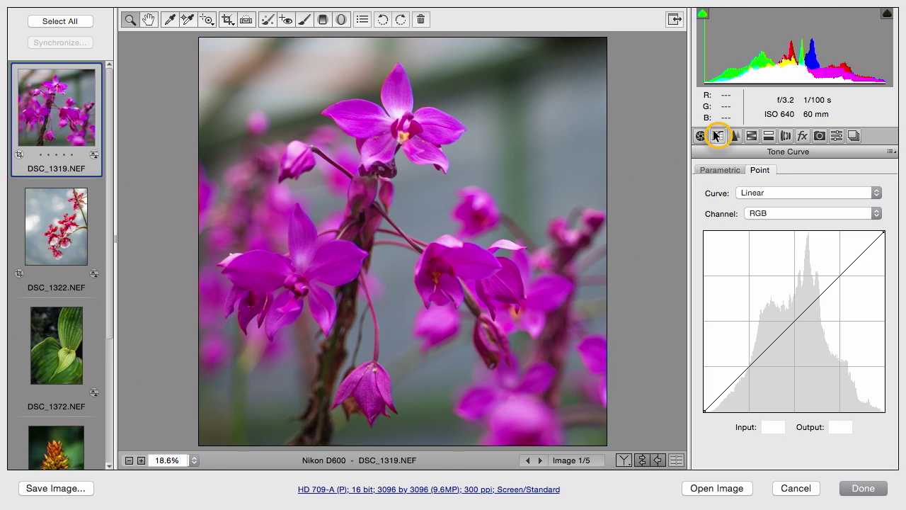
click(756, 196)
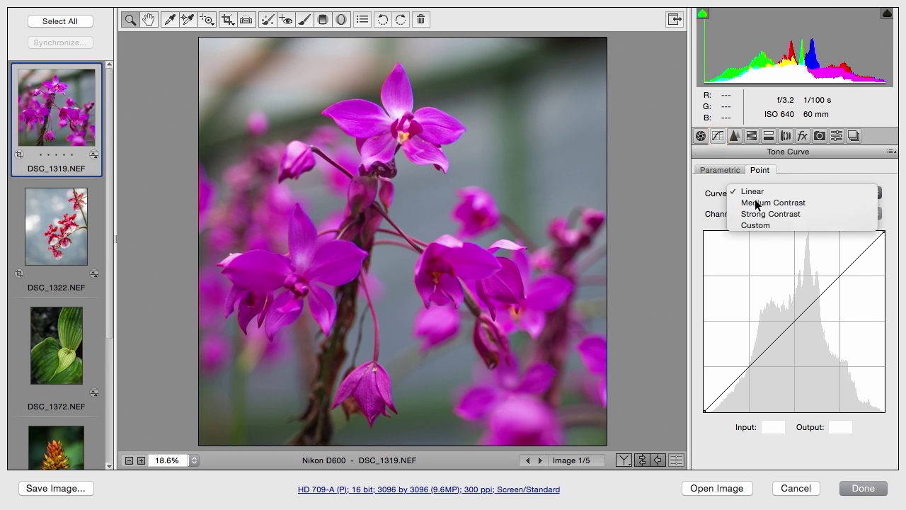
click(756, 205)
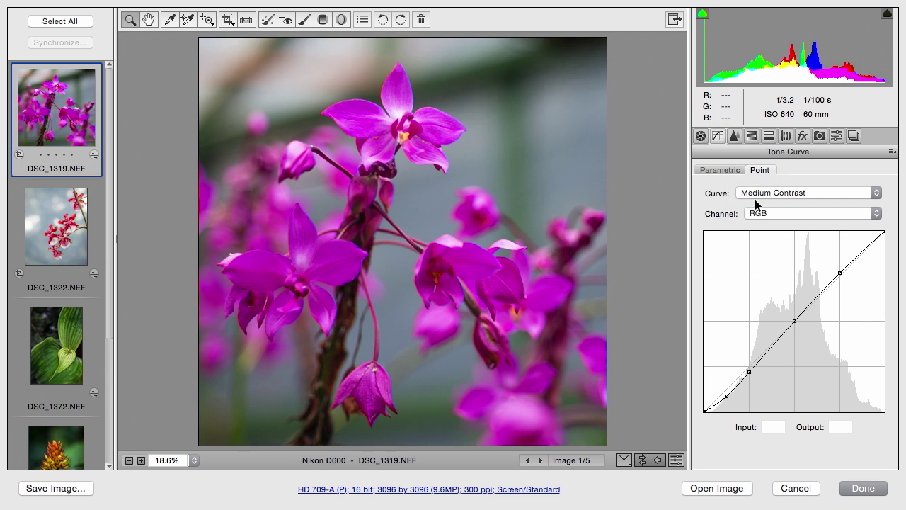
click(701, 136)
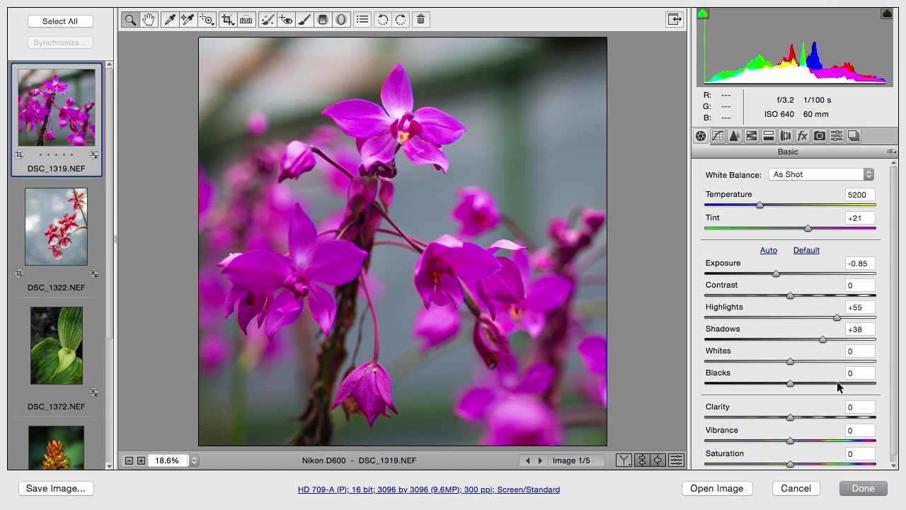
Set Clarity +48, Vibrance -69 and Saturation +39, then view before/after side by side.
drag(791, 418, 831, 417)
drag(791, 440, 732, 462)
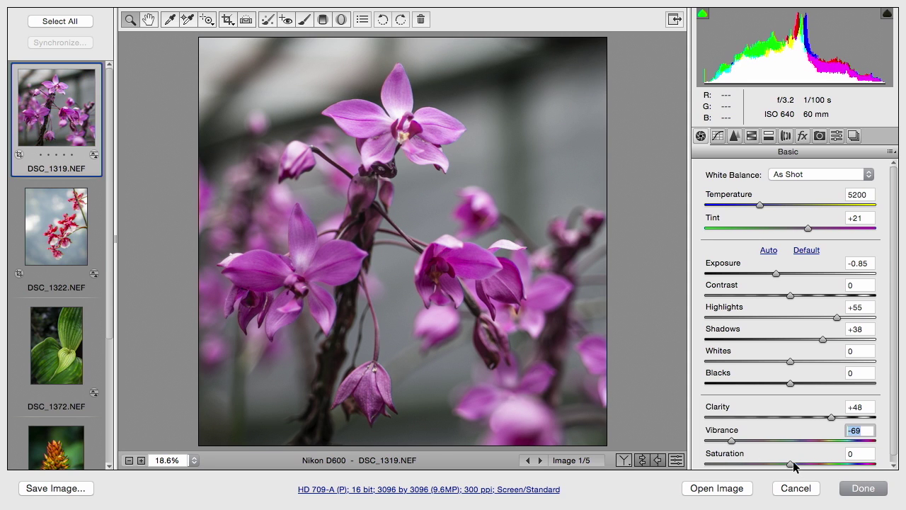
drag(793, 462, 815, 464)
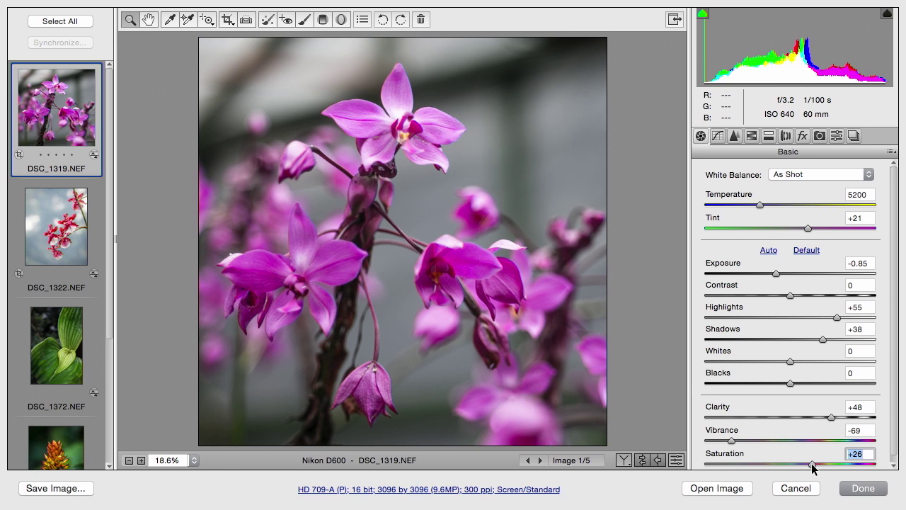
drag(813, 468, 824, 471)
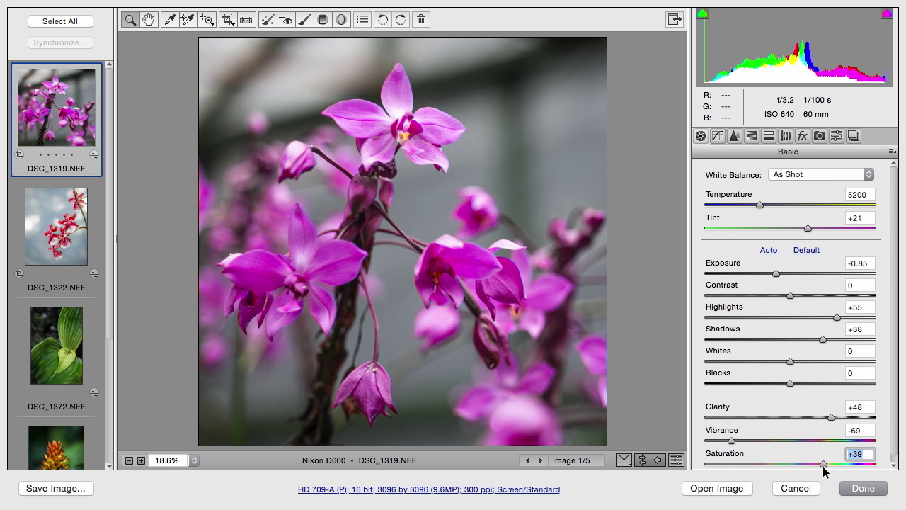
click(625, 462)
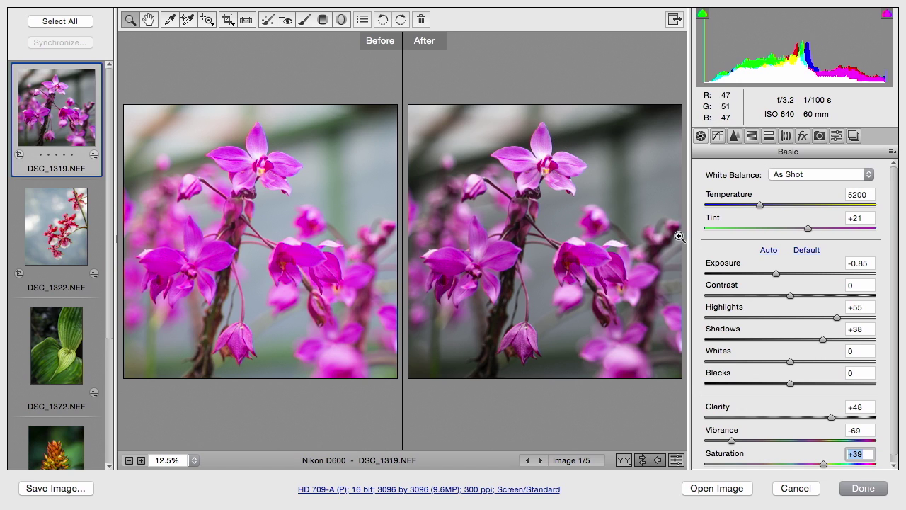
click(626, 465)
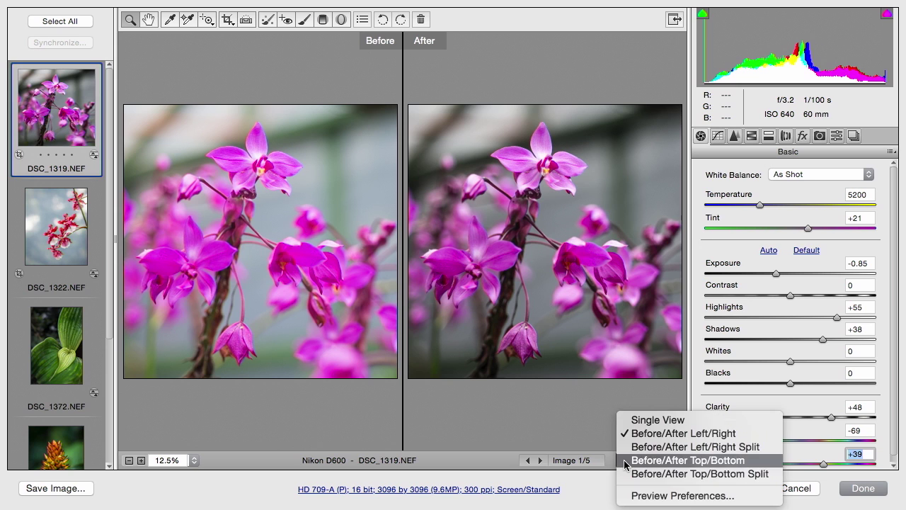
click(630, 423)
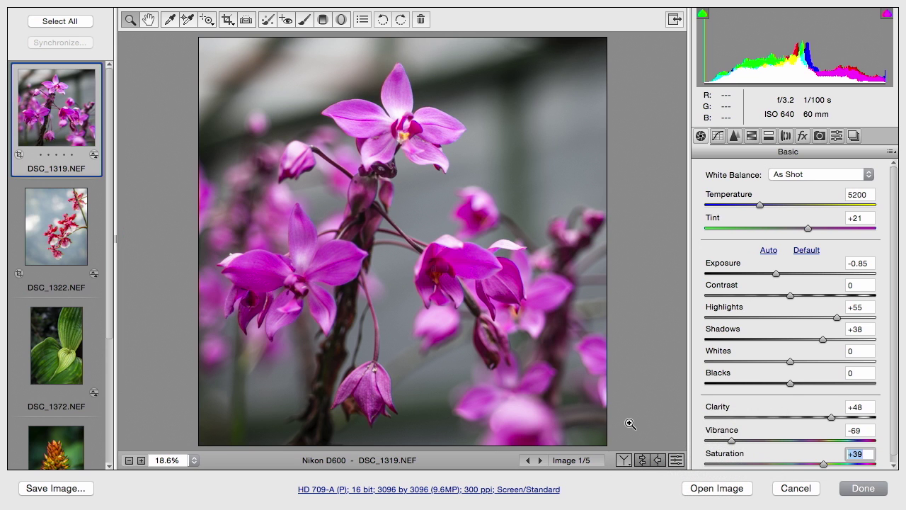
Add a radial filter and place it over the top orchid.
click(342, 20)
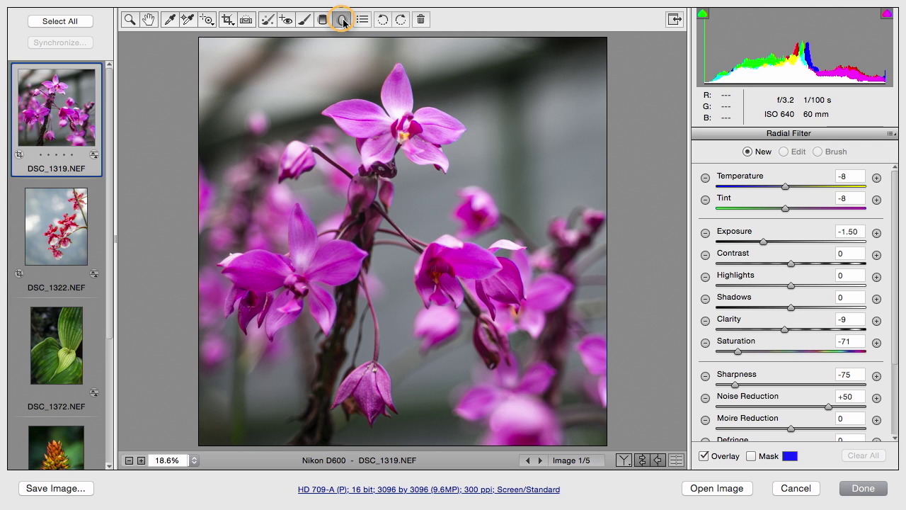
drag(452, 68, 335, 221)
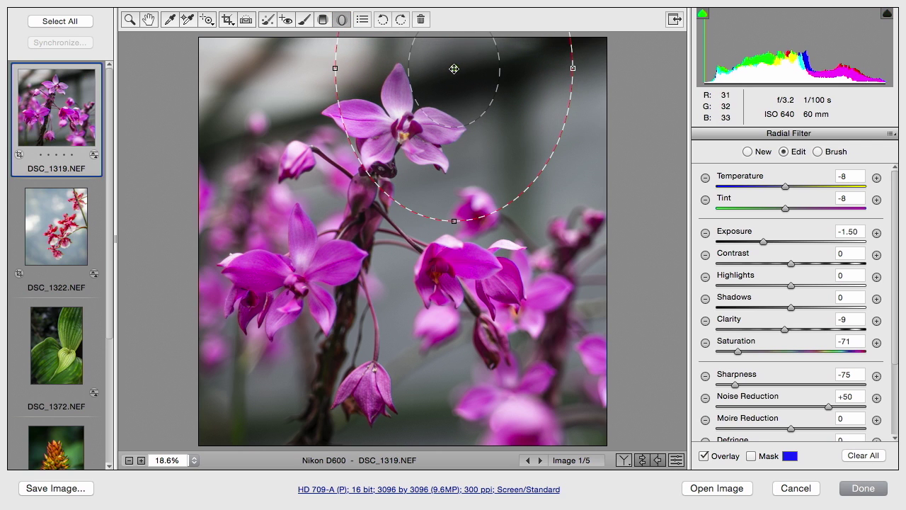
drag(454, 69, 391, 139)
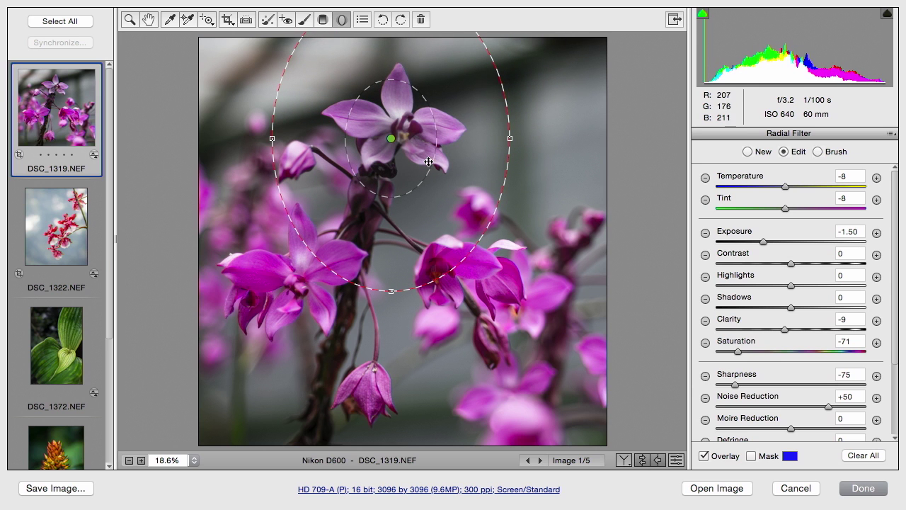
drag(433, 162, 434, 170)
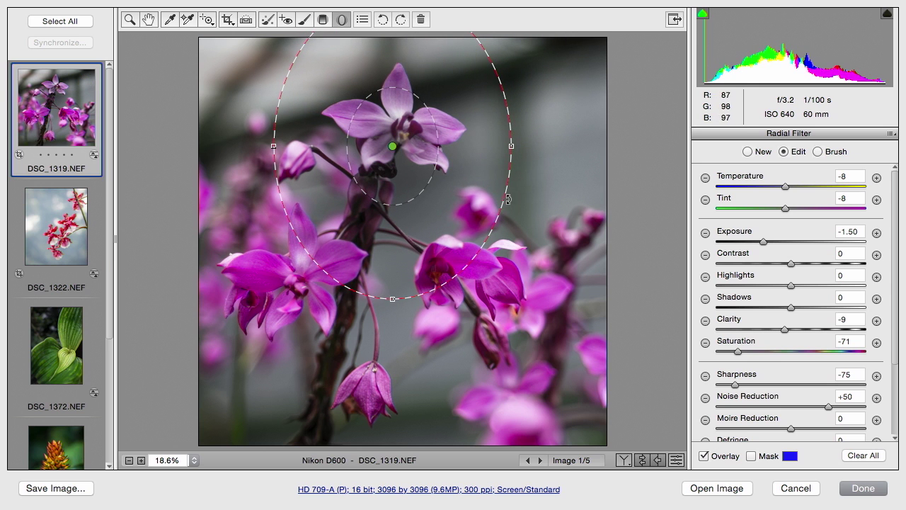
Widen, shorten and nudge the ellipse into place, then lower Feather to 55.
drag(507, 182, 513, 183)
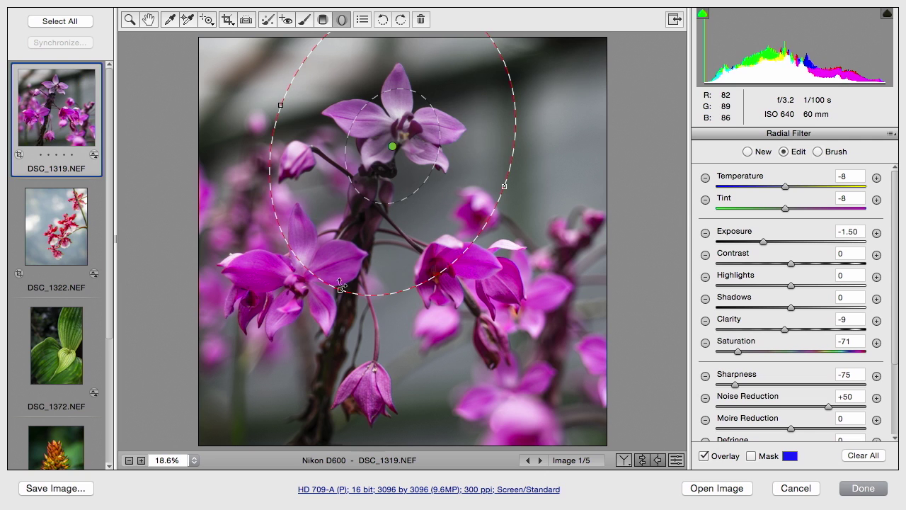
drag(341, 294, 350, 262)
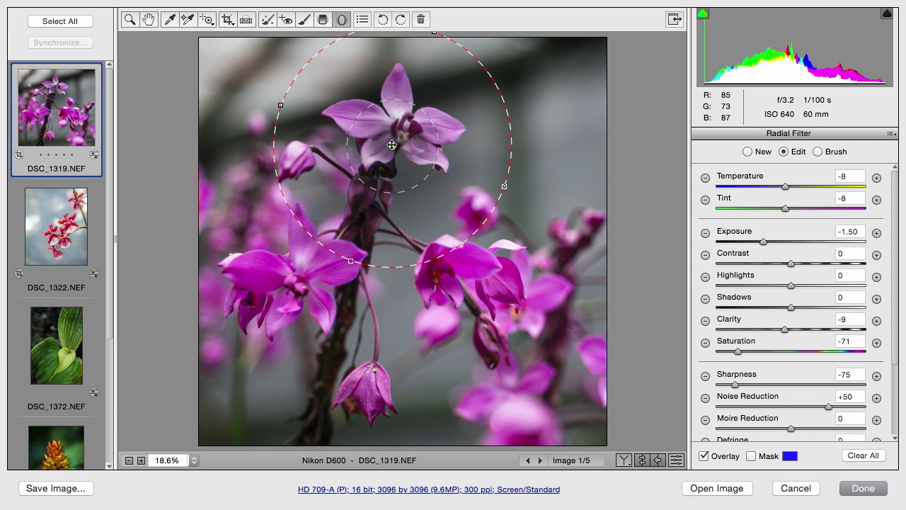
drag(391, 144, 395, 137)
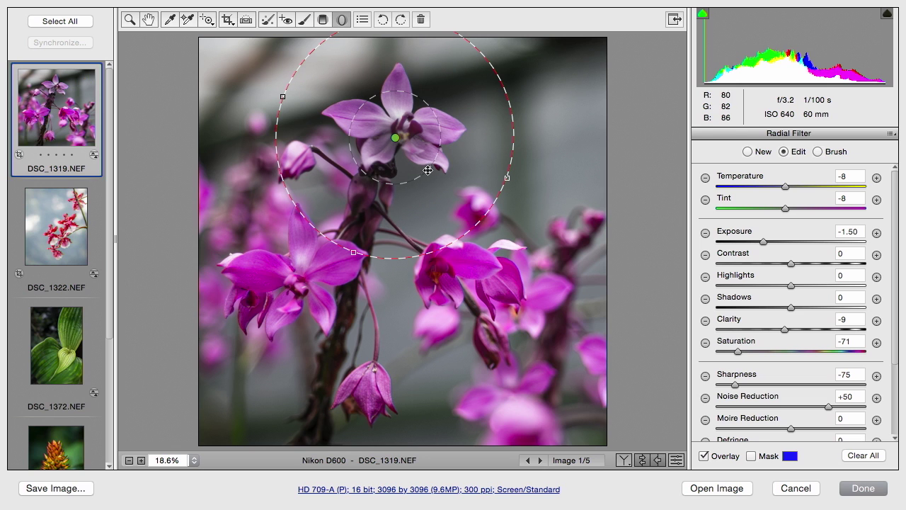
drag(422, 176, 426, 176)
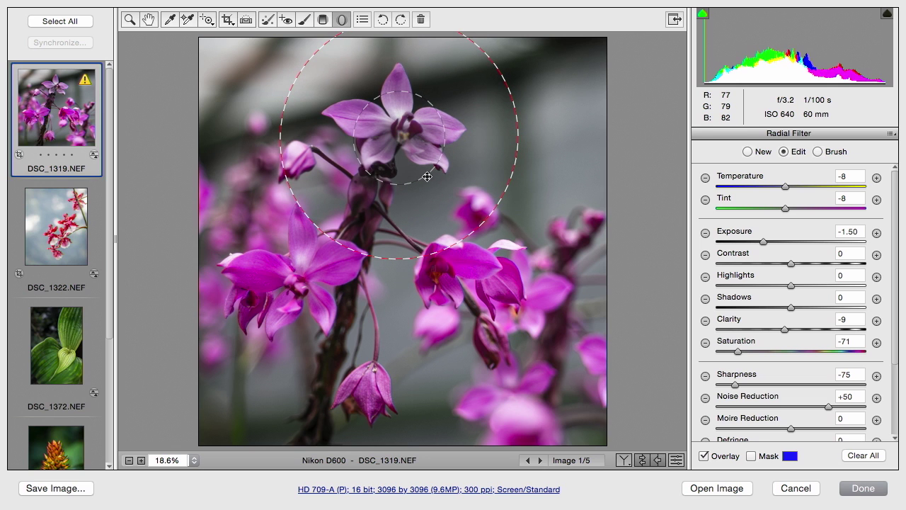
scroll(894, 414, down, 3)
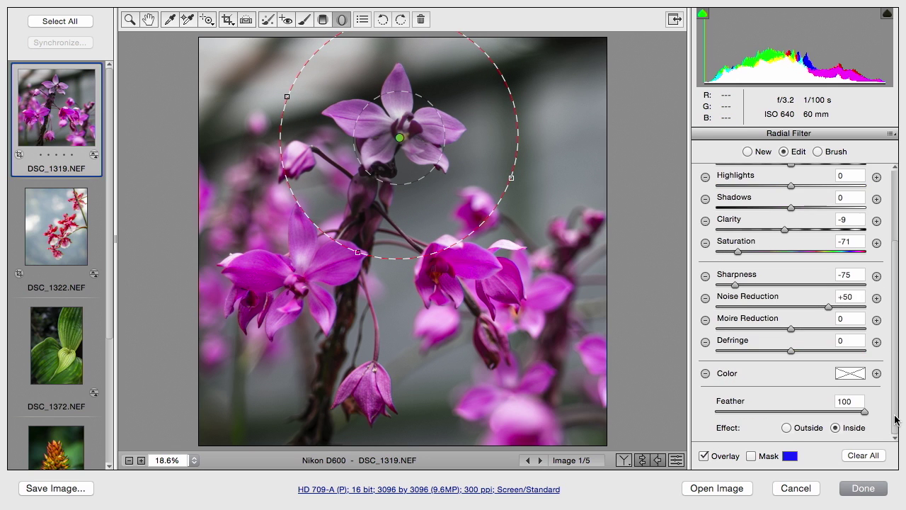
drag(859, 414, 799, 413)
Reset the filter's Exposure and Clarity to 0 and raise its Saturation to +27.
scroll(799, 298, up, 3)
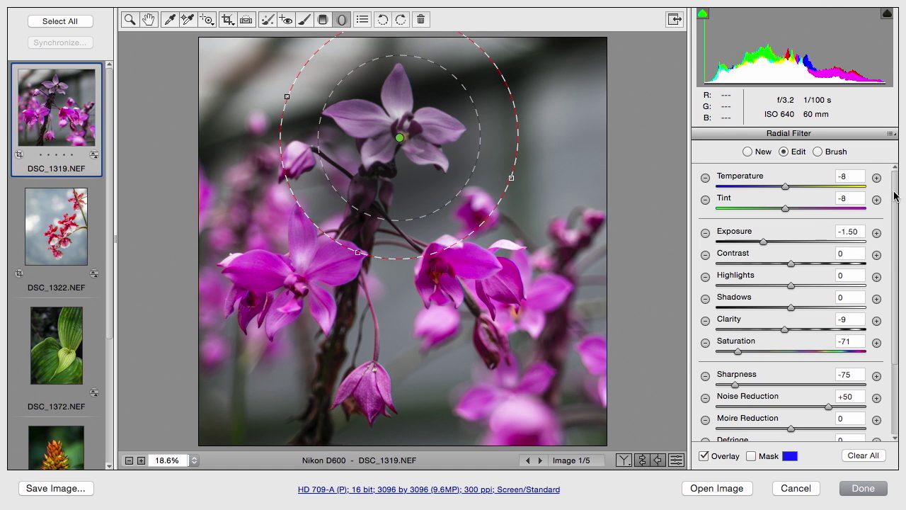
double_click(764, 241)
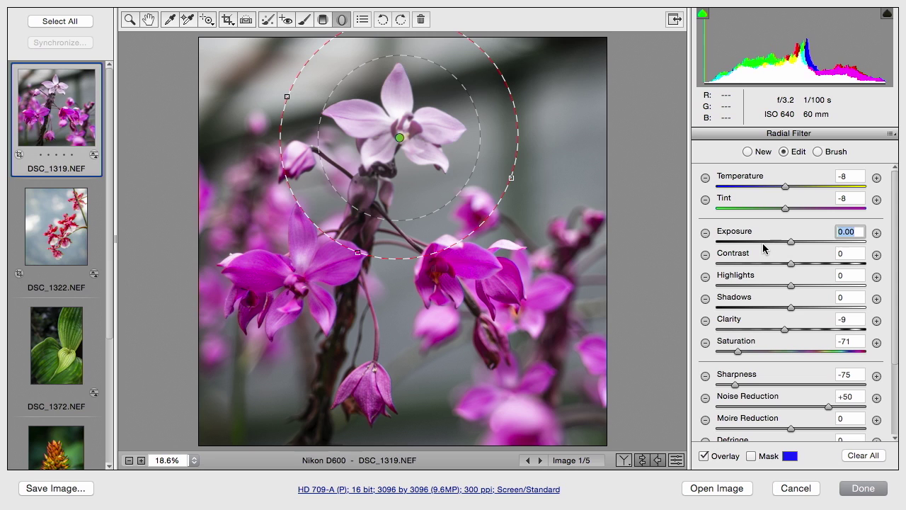
double_click(786, 330)
click(745, 351)
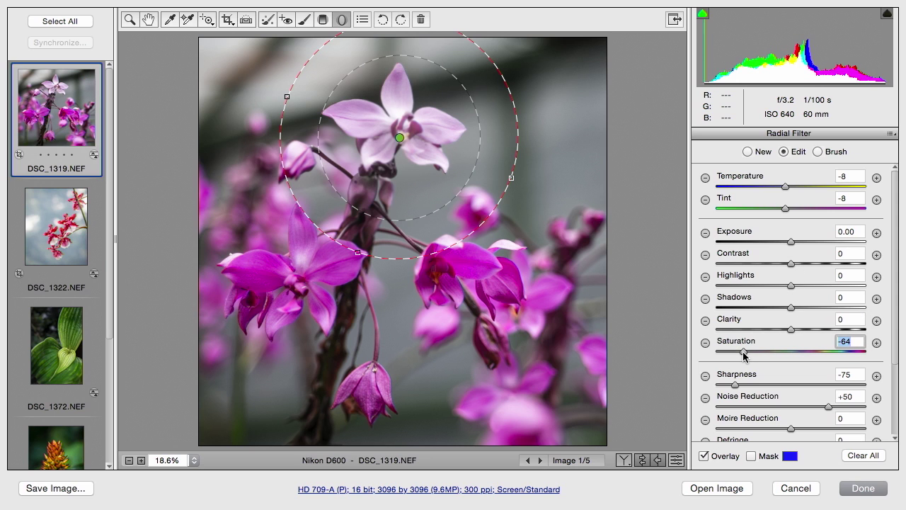
drag(744, 352, 810, 353)
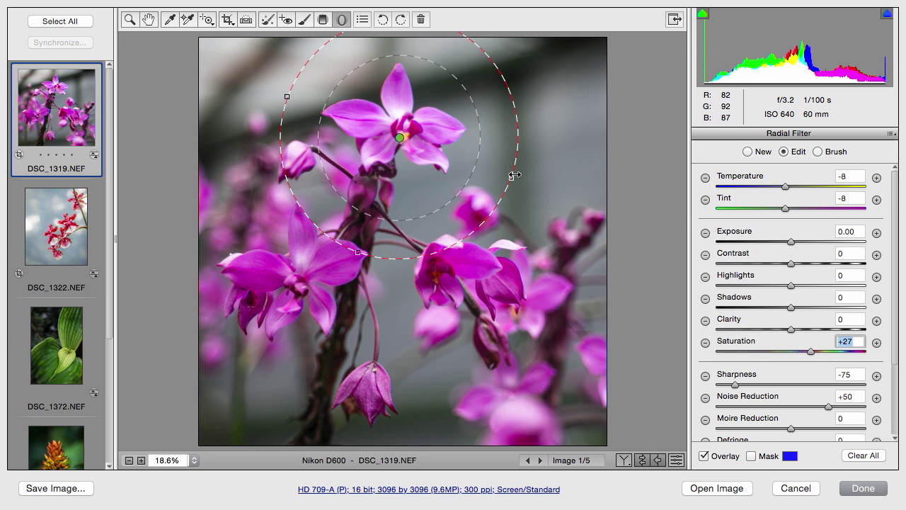
Tighten the ellipse around the top orchid and rotate it slightly counter-clockwise.
drag(512, 175, 489, 187)
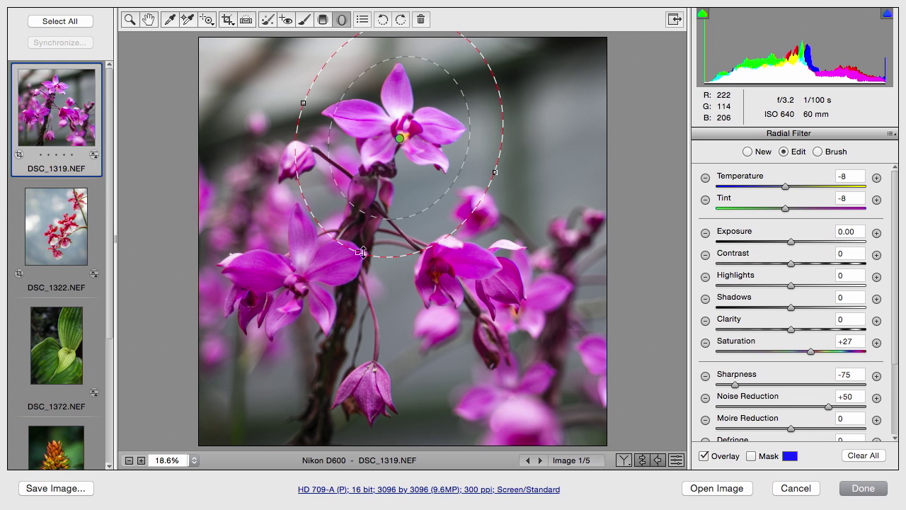
drag(362, 253, 361, 243)
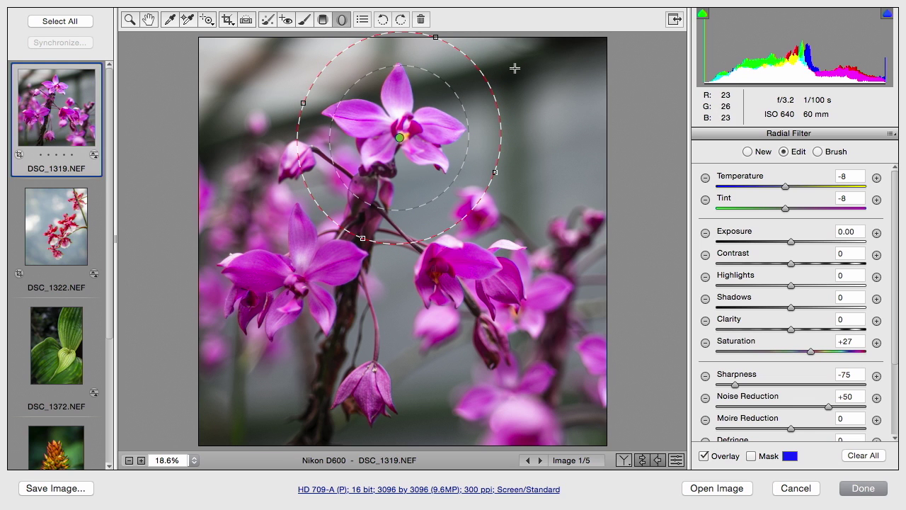
drag(499, 59, 478, 37)
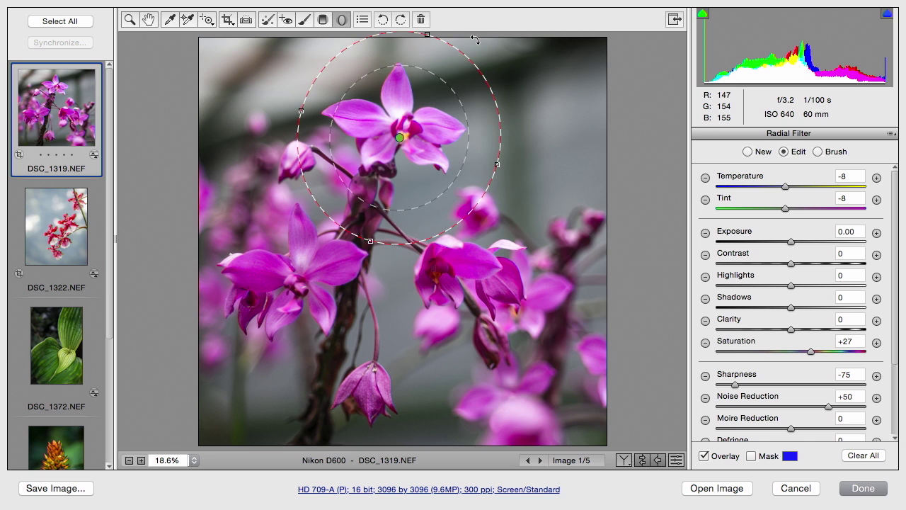
Duplicate the top orchid's radial filter twice, moving copies onto the lower-left orchid and right-hand orchids.
key(alt)
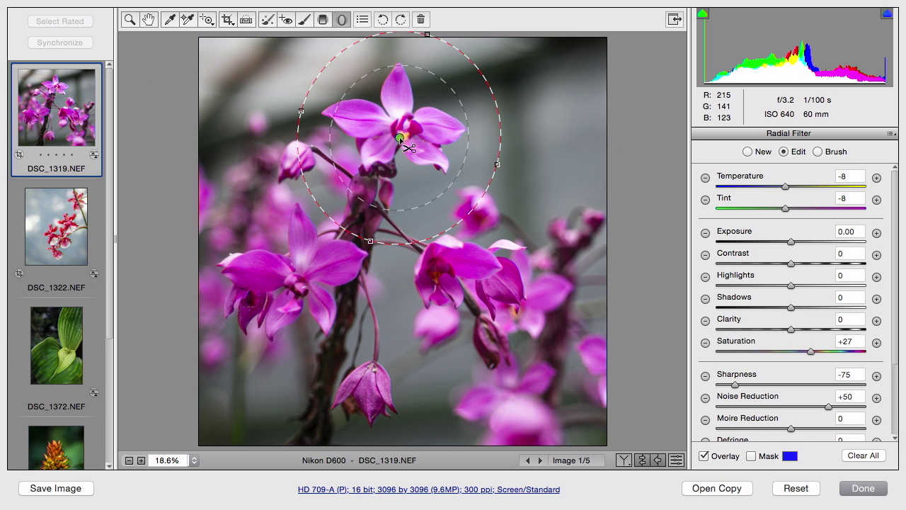
right_click(398, 138)
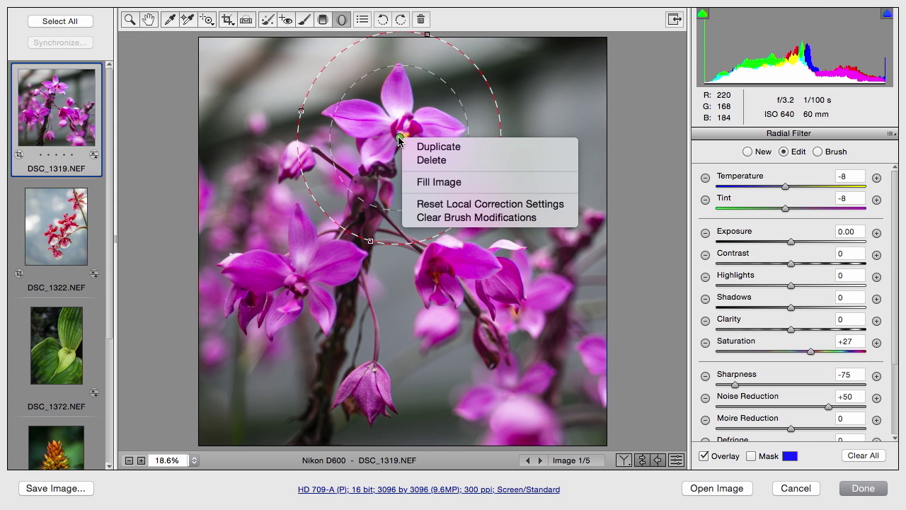
click(433, 147)
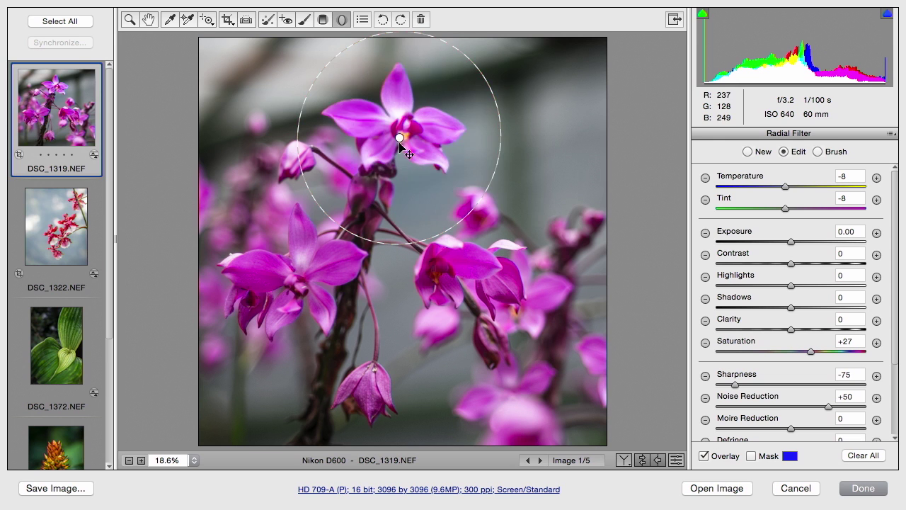
drag(399, 138, 297, 283)
right_click(297, 283)
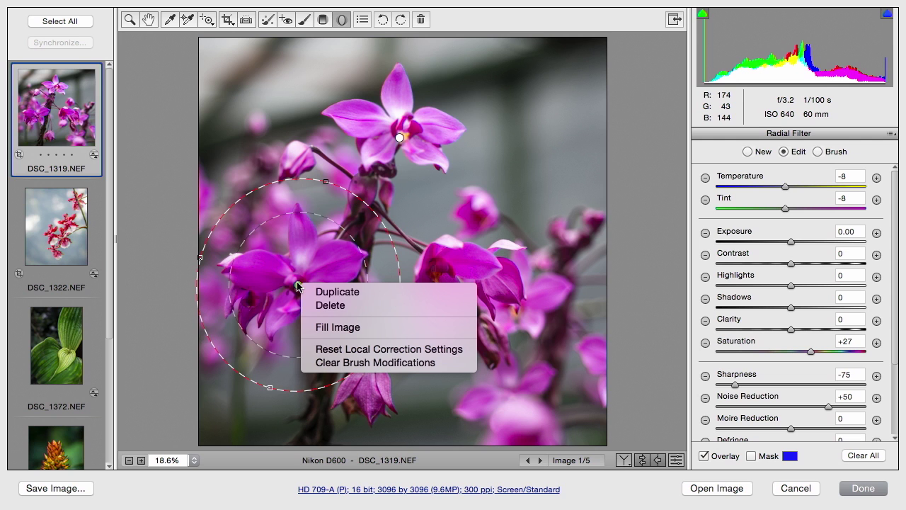
click(306, 291)
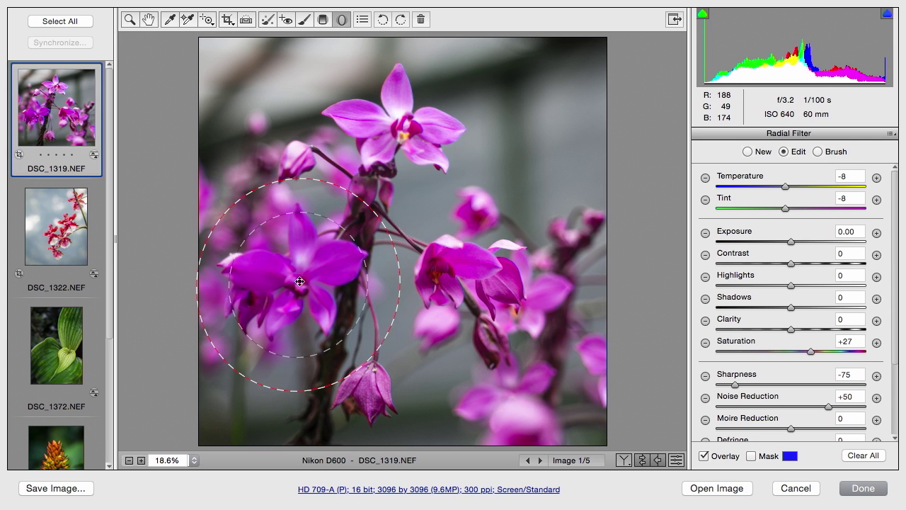
drag(301, 287, 508, 306)
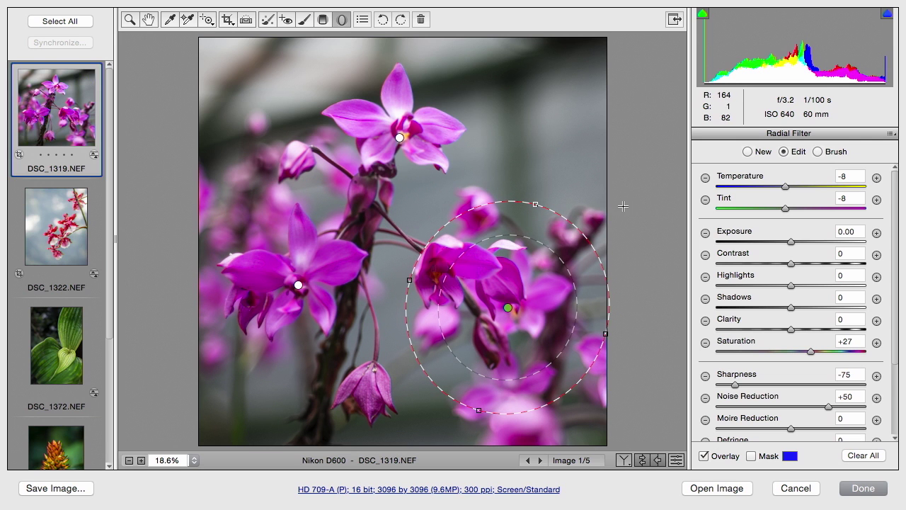
Leave radial filter editing and view DSC_1319.NEF in the side-by-side before/after comparison.
click(151, 19)
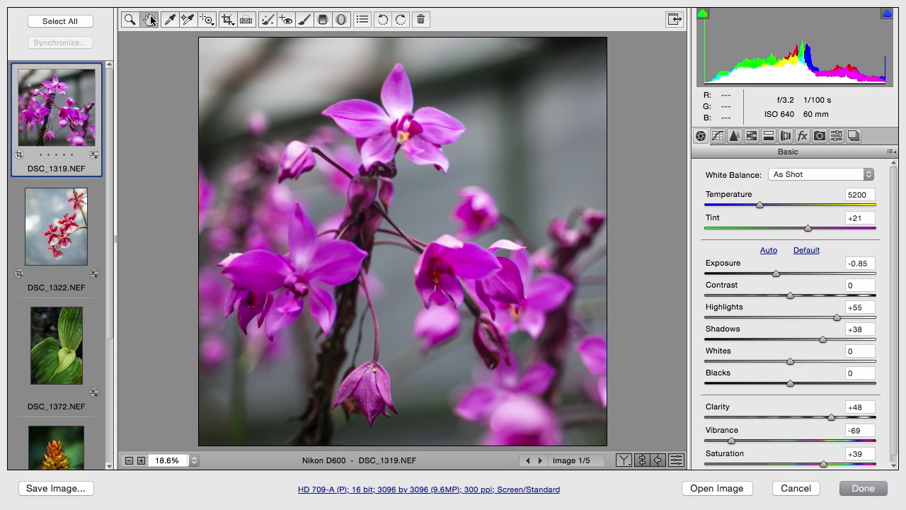
click(621, 460)
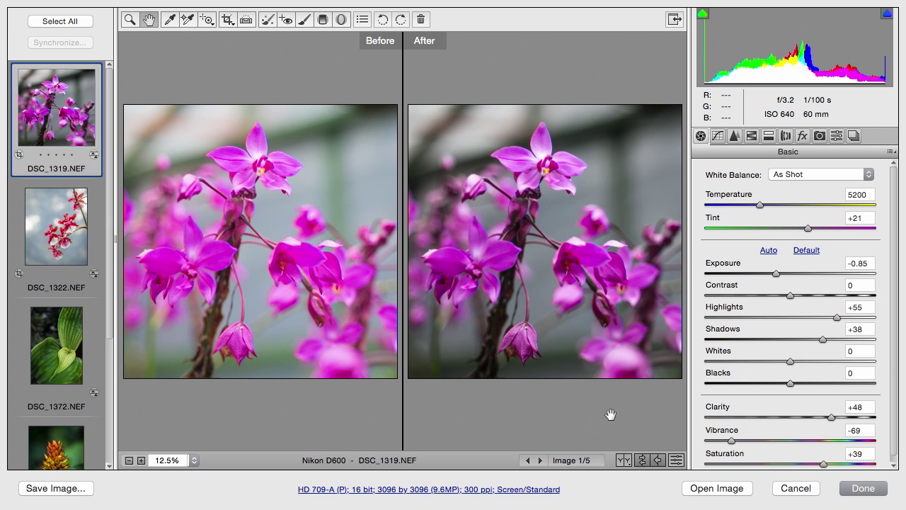